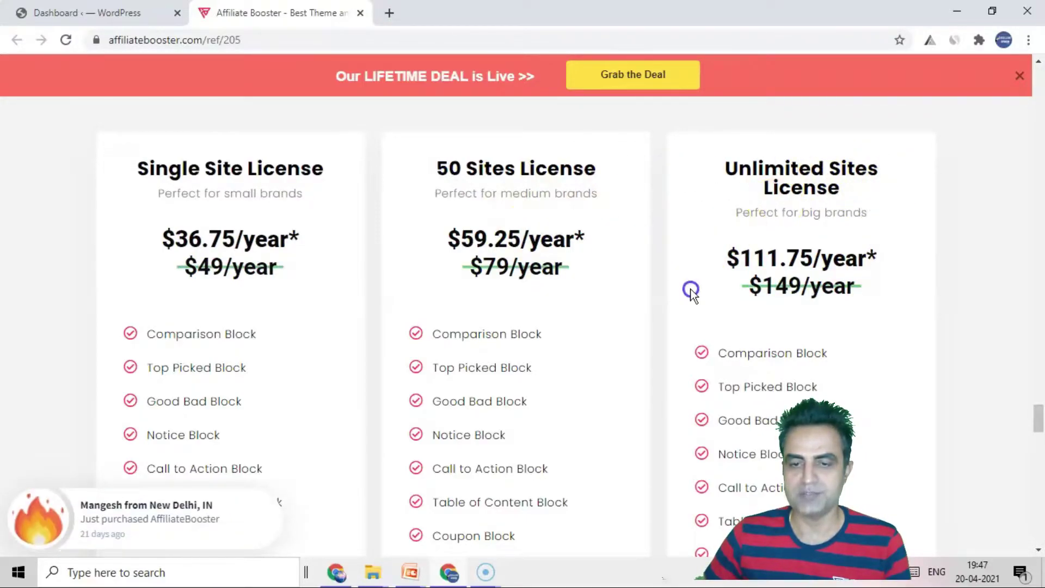
- Review the prices and included blocks of the Single Site, 50 Sites and Unlimited Sites license plans
scroll(569, 280, down, 3)
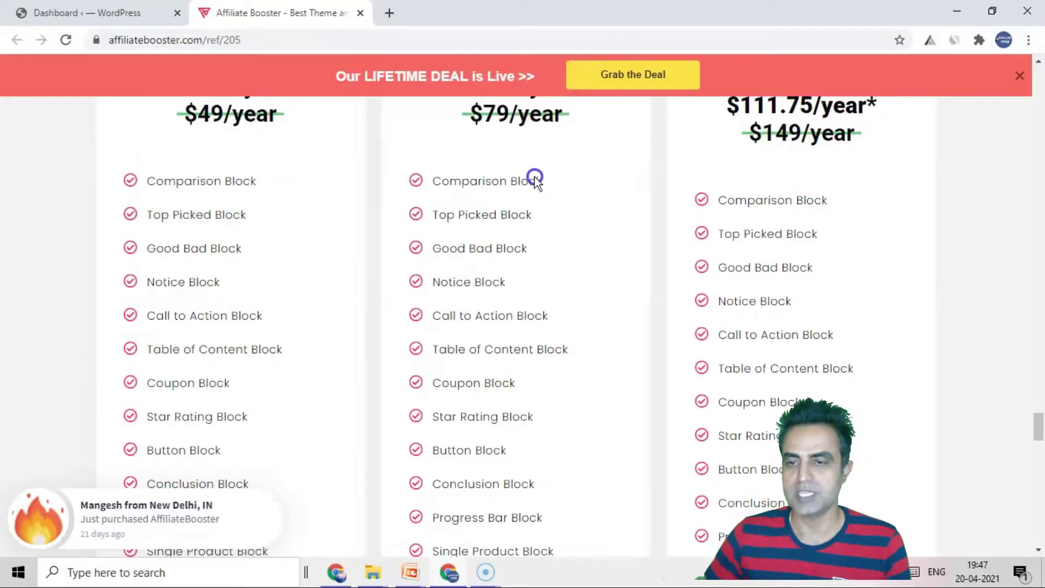
scroll(535, 176, up, 3)
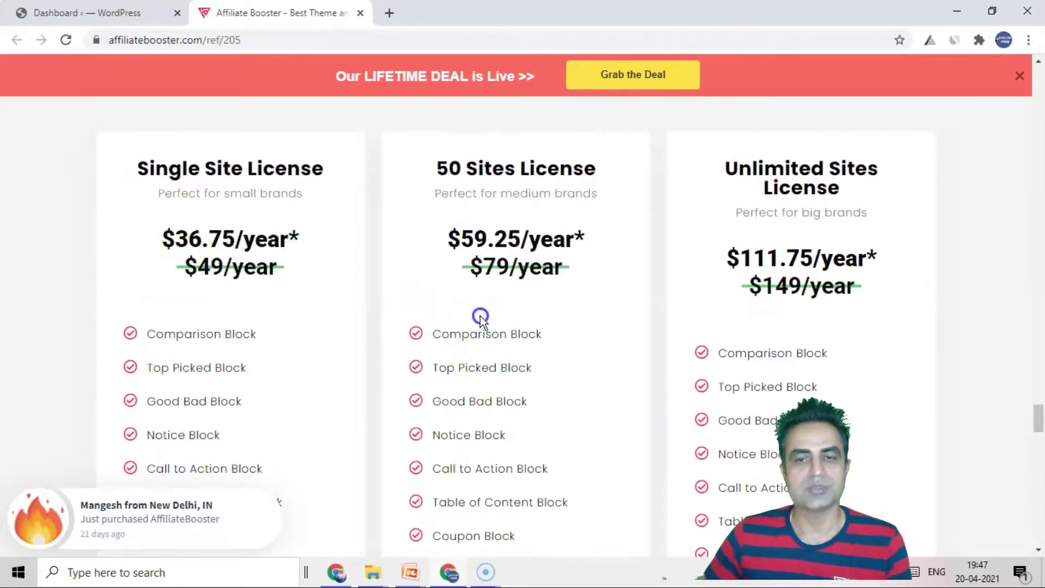
scroll(480, 316, down, 3)
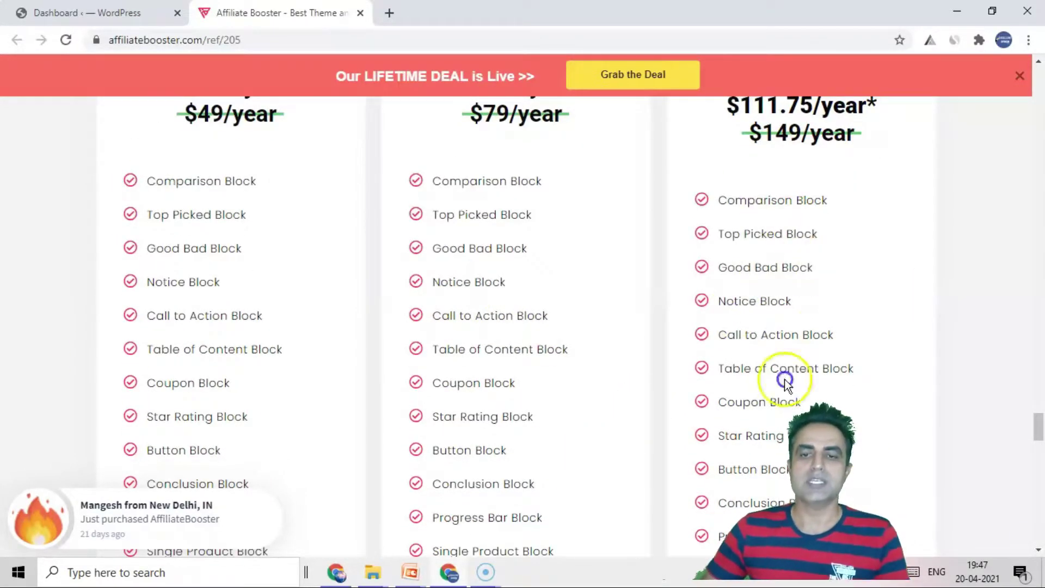
scroll(762, 370, down, 8)
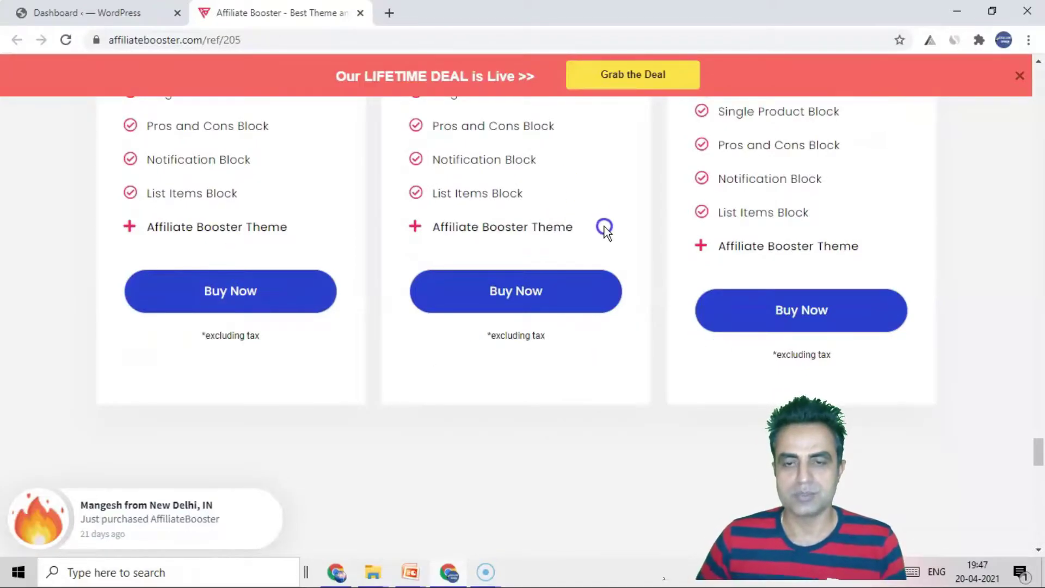
scroll(392, 307, up, 11)
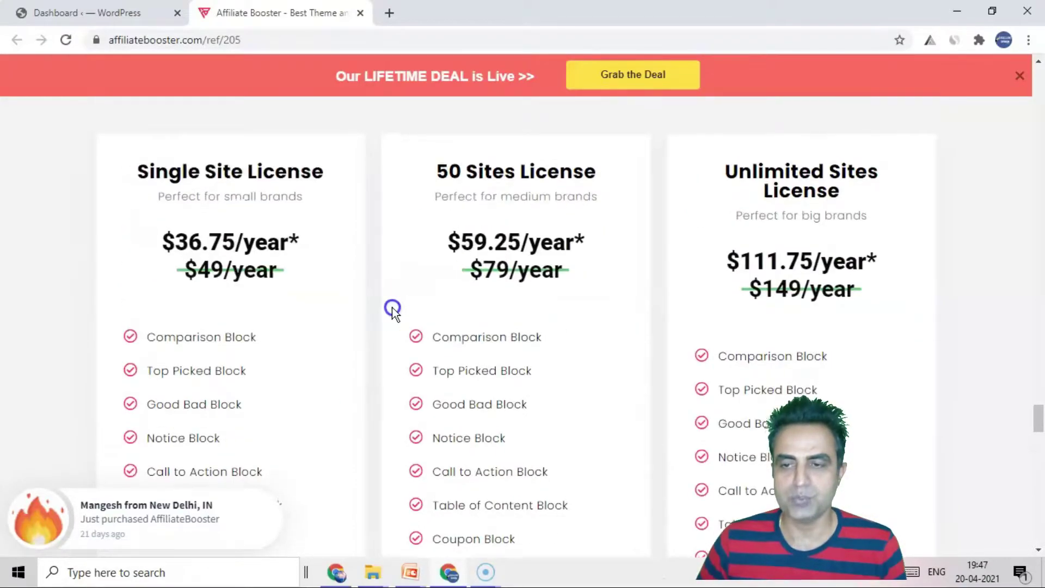
- Compare the blocks included in the free and premium versions in the plugin features table
scroll(392, 307, up, 10)
scroll(392, 307, up, 10)
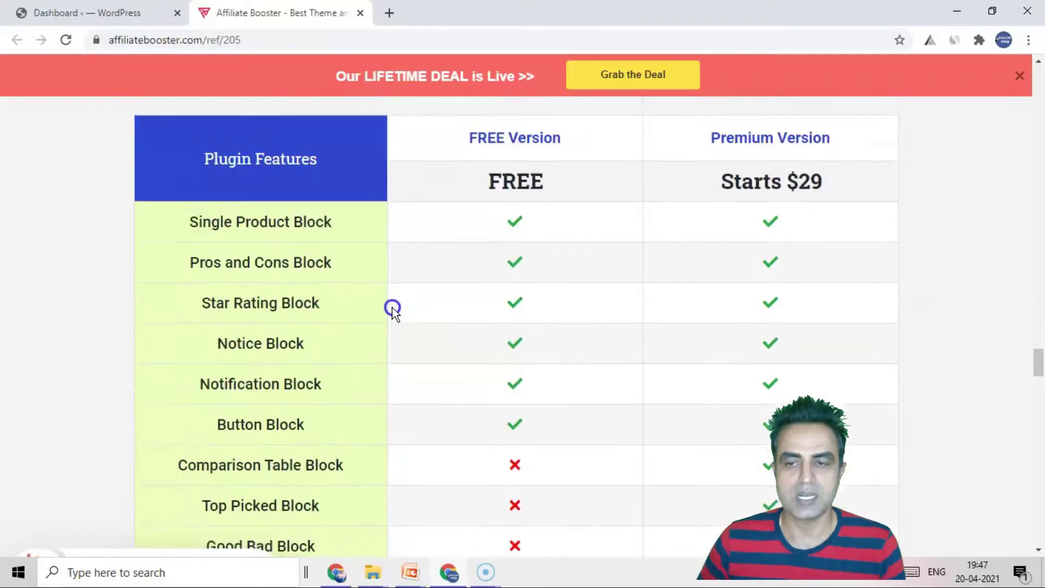
scroll(392, 307, up, 1)
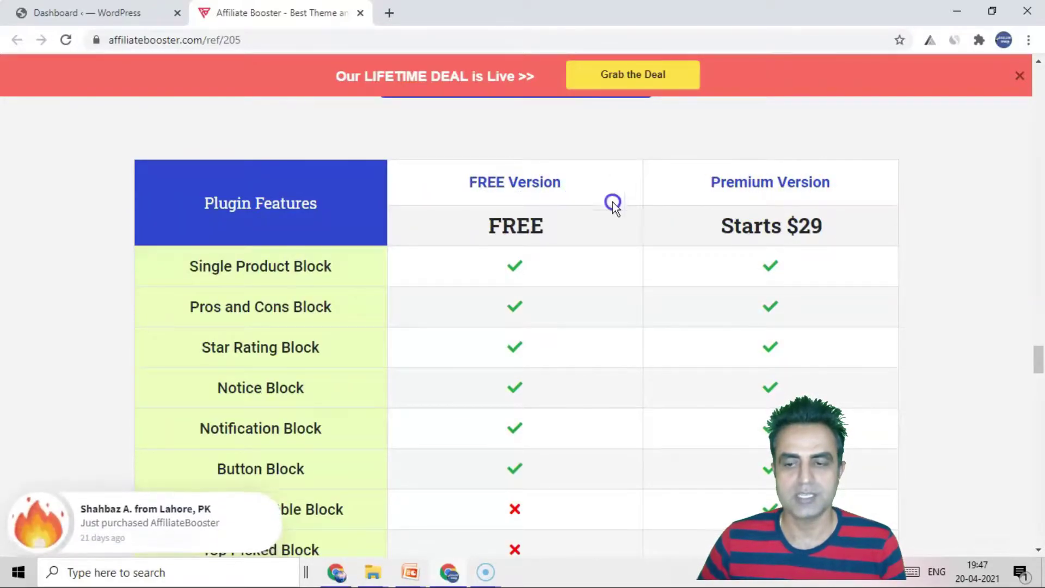
click(751, 199)
click(815, 236)
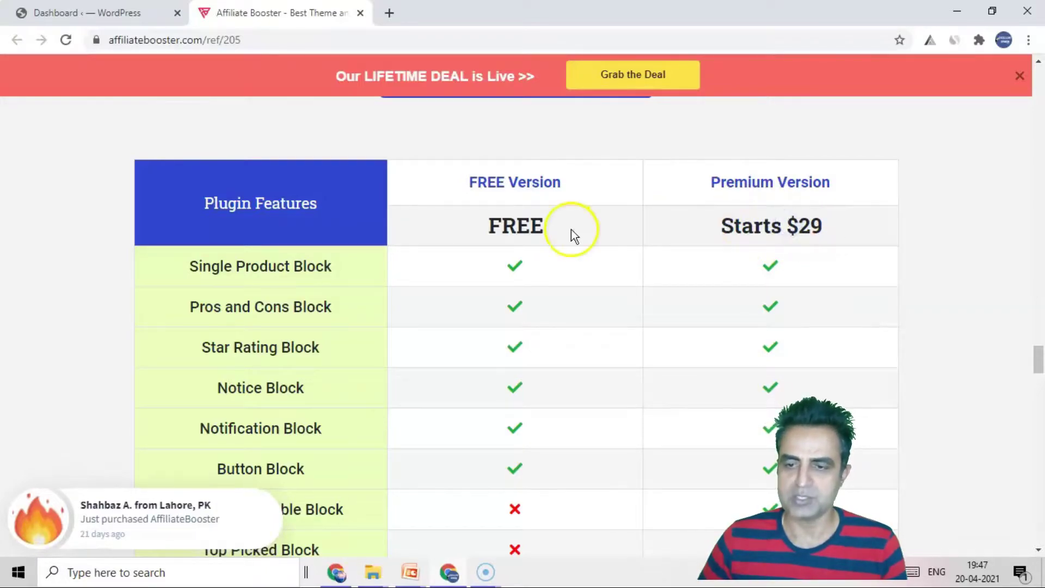
scroll(709, 209, up, 3)
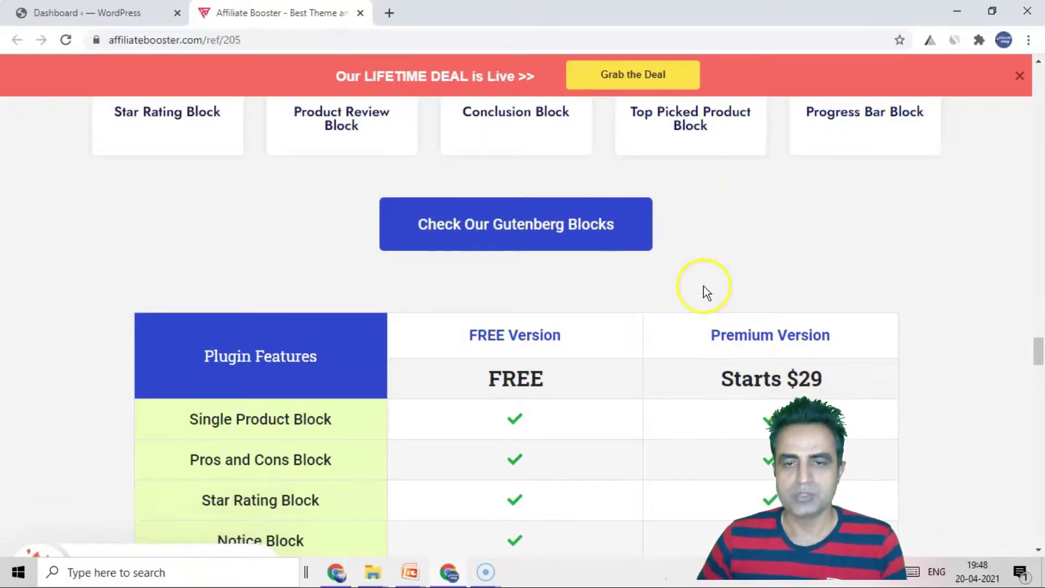
scroll(704, 286, up, 4)
scroll(703, 286, down, 6)
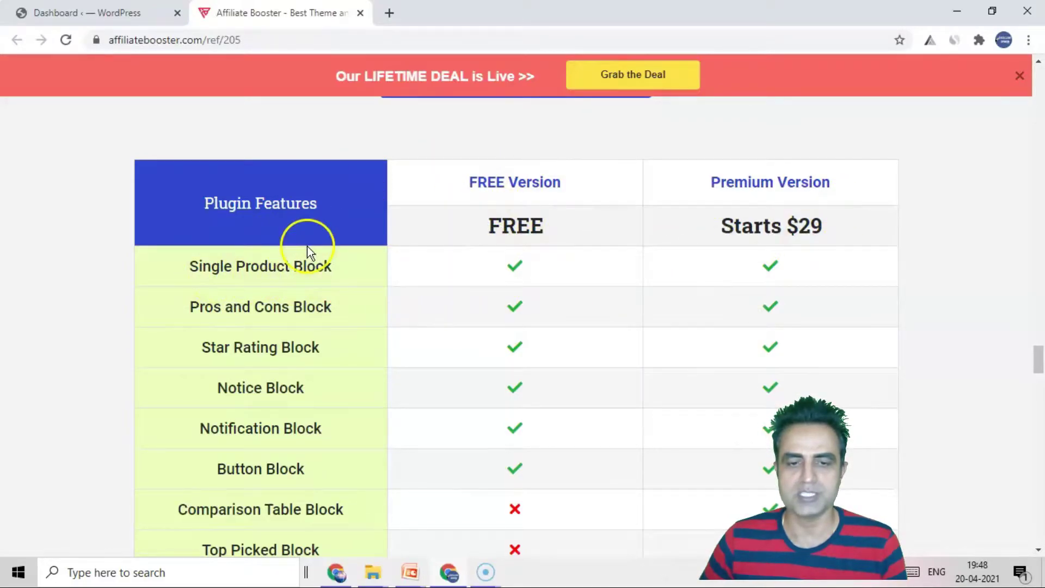
scroll(279, 264, down, 3)
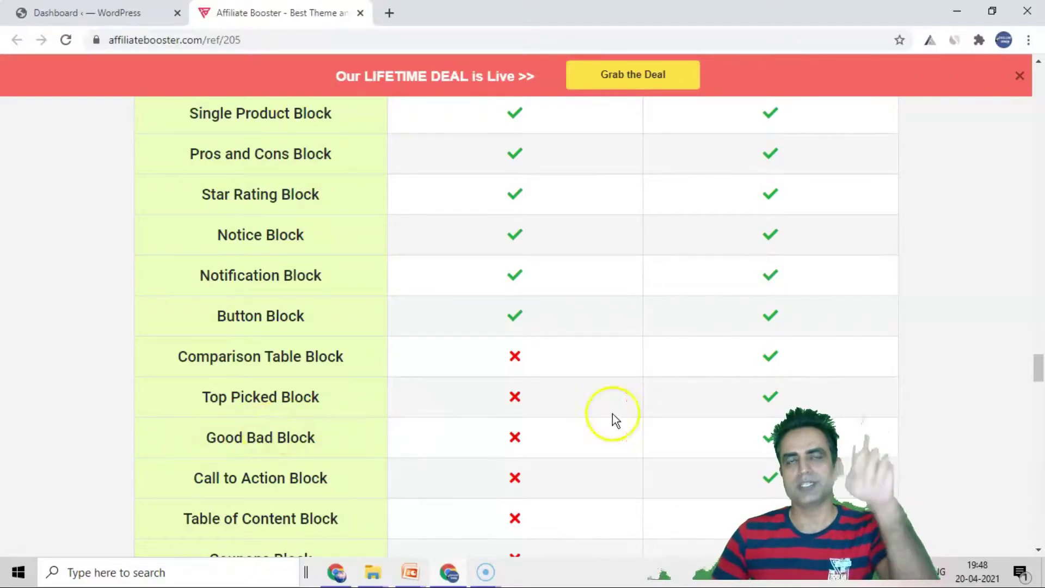
scroll(556, 414, down, 3)
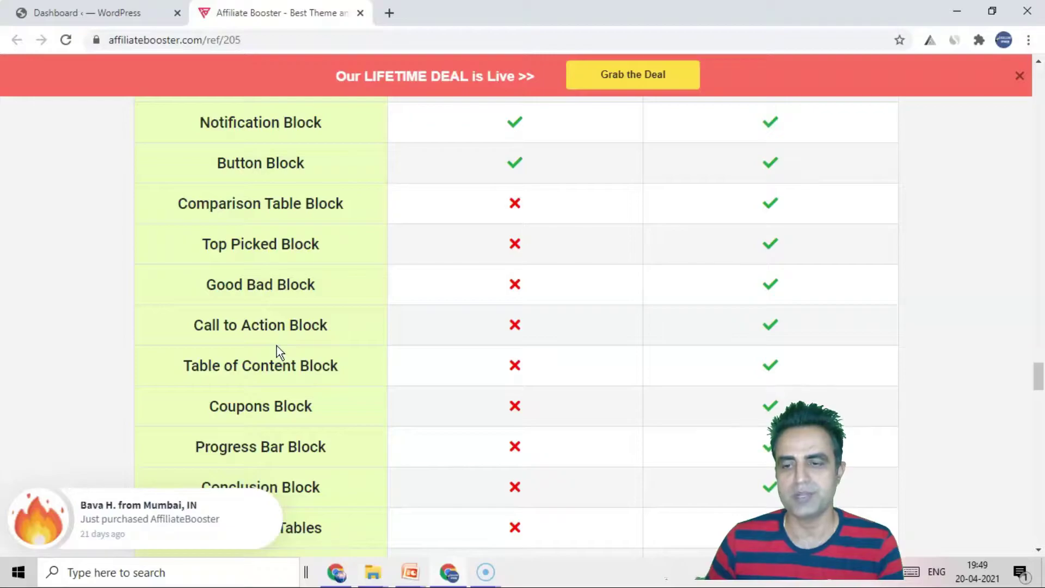
scroll(292, 326, down, 3)
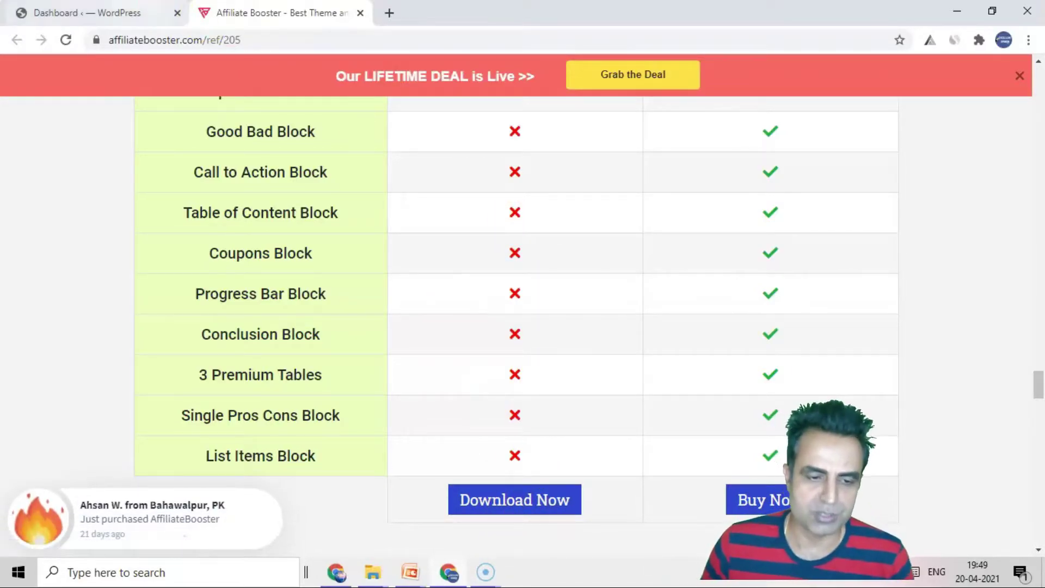
- Switch to the WordPress dashboard and open the installed themes page
click(93, 12)
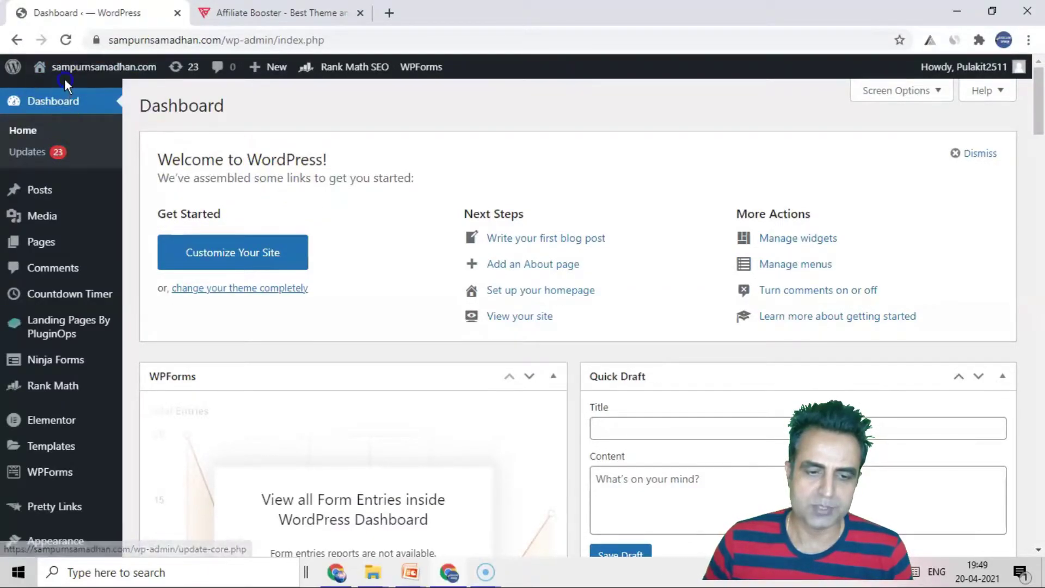
scroll(63, 495, down, 1)
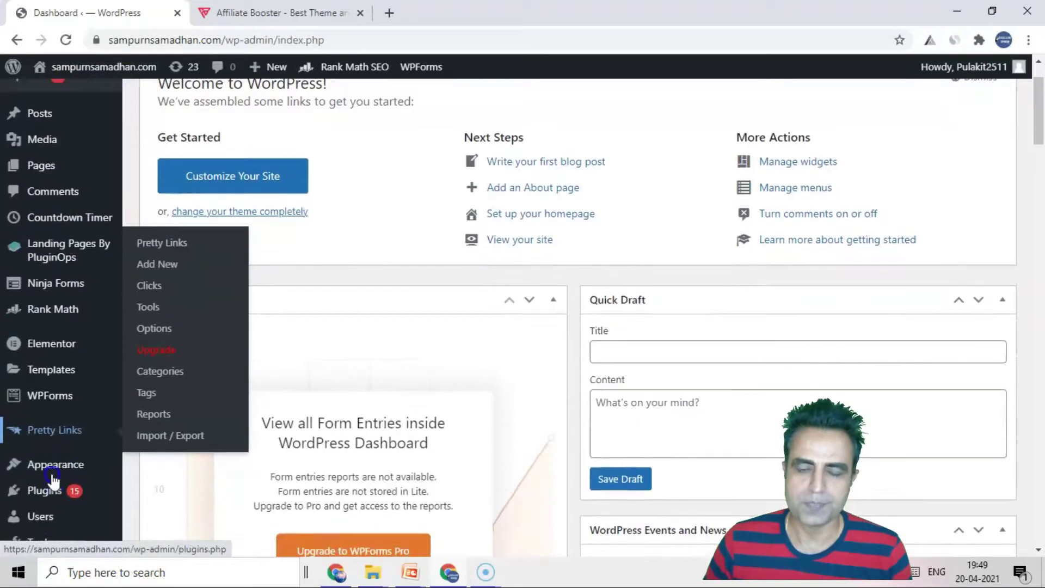
mouse_move(61, 468)
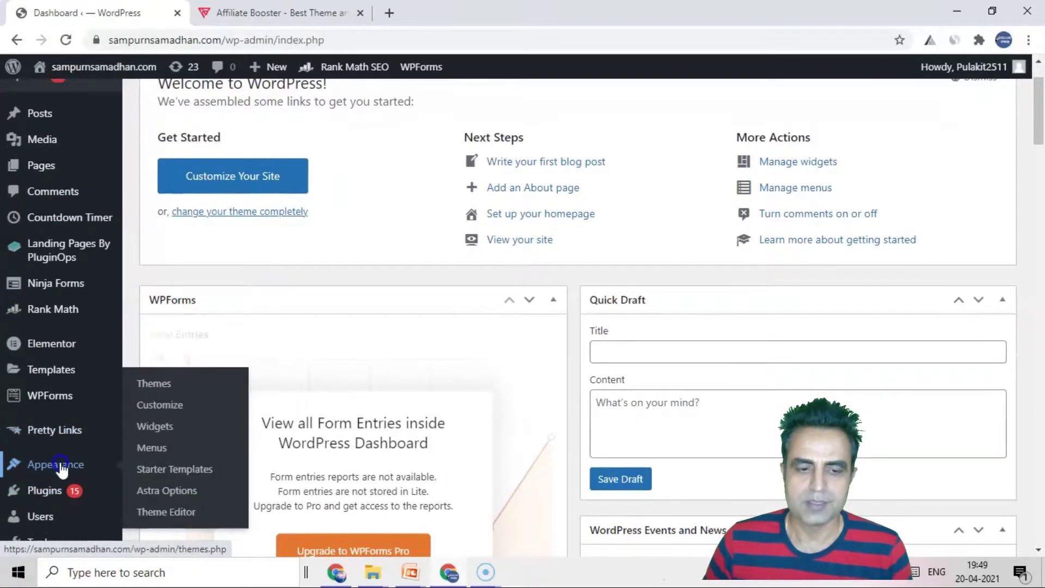
click(161, 387)
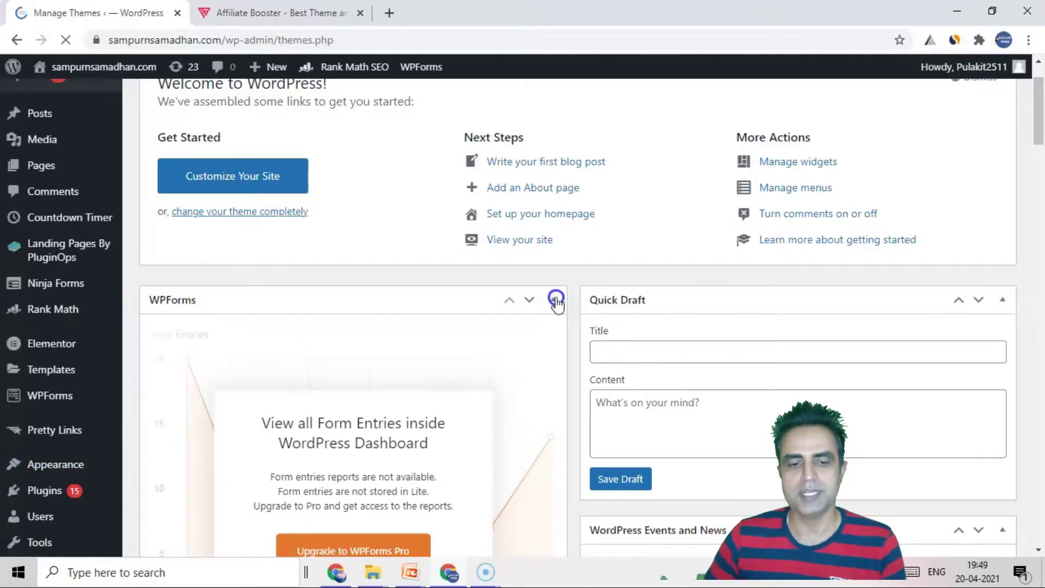
- Return to the Affiliate Booster page and request the download of the free plugin version
click(226, 13)
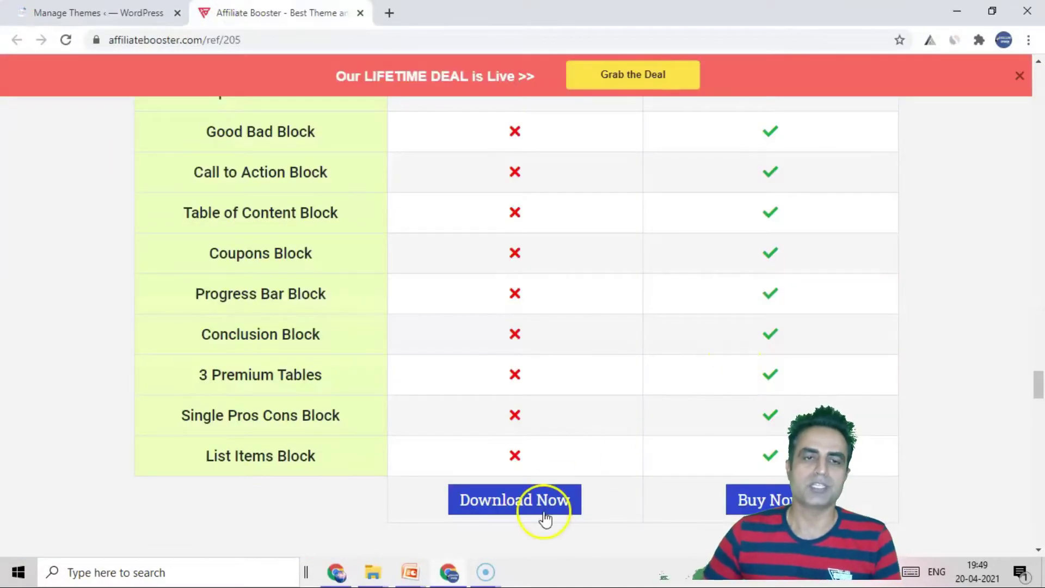
click(520, 502)
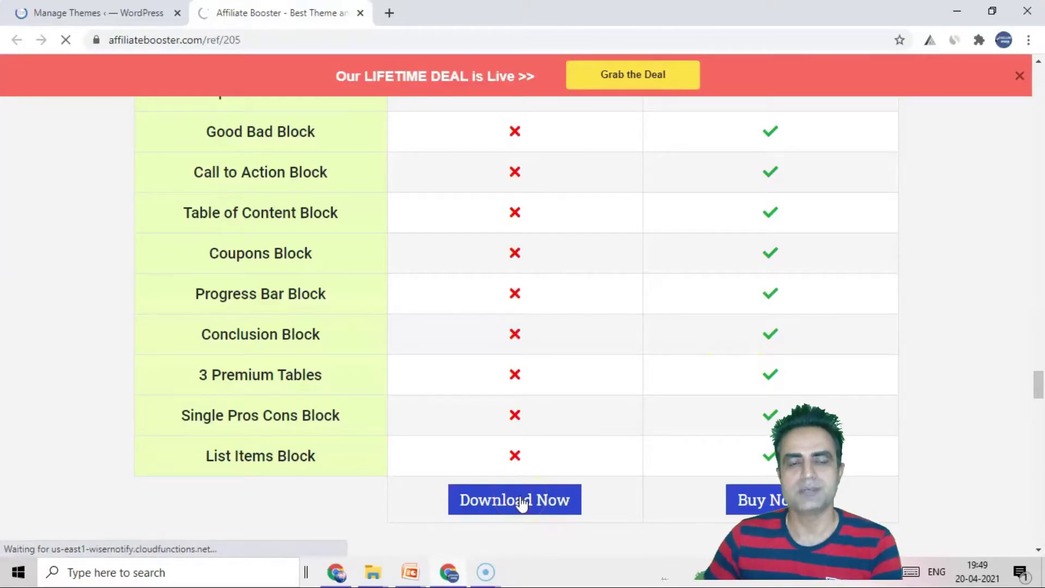
click(108, 13)
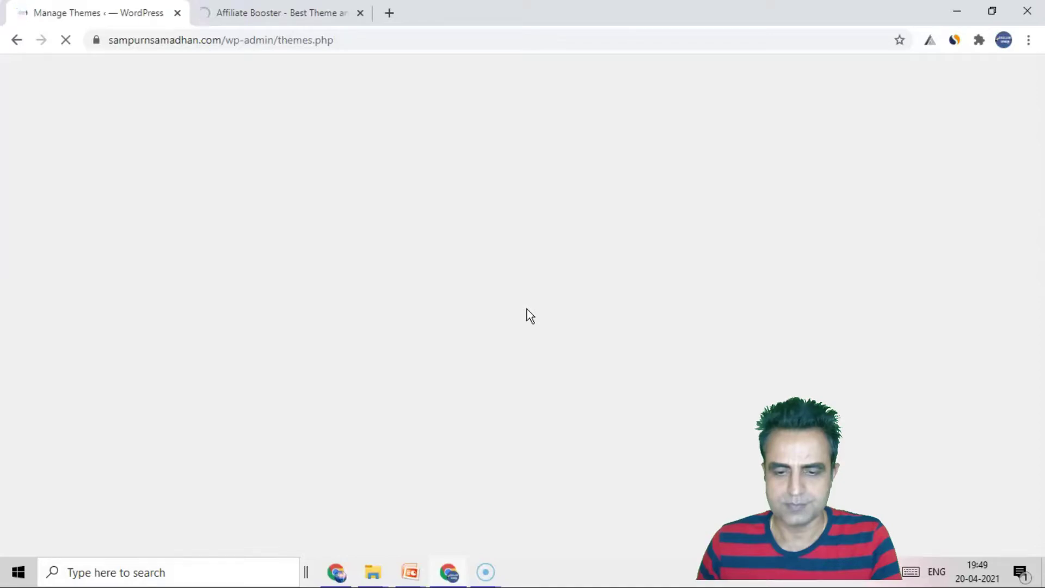
click(486, 572)
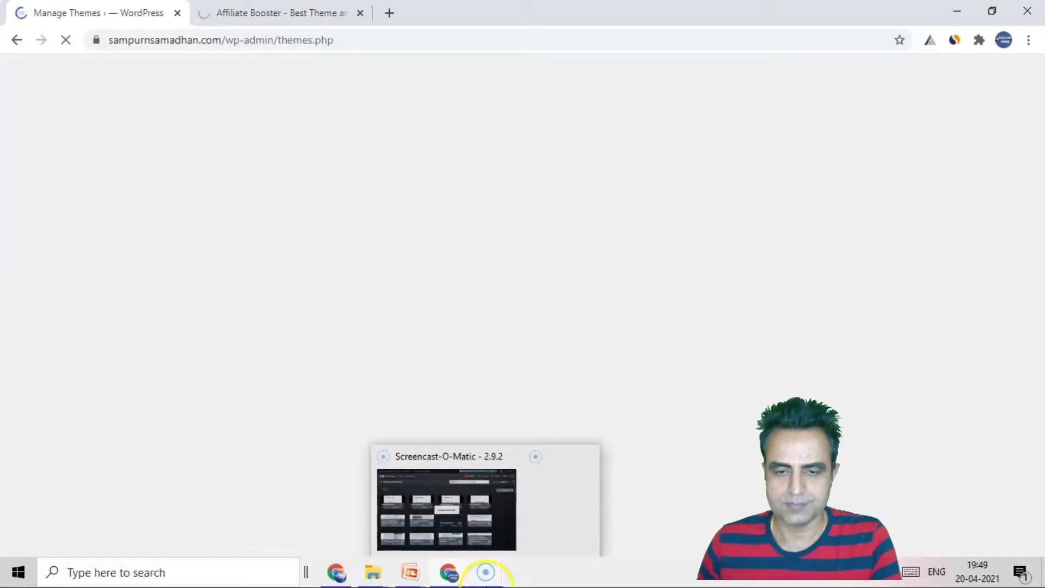
mouse_move(551, 523)
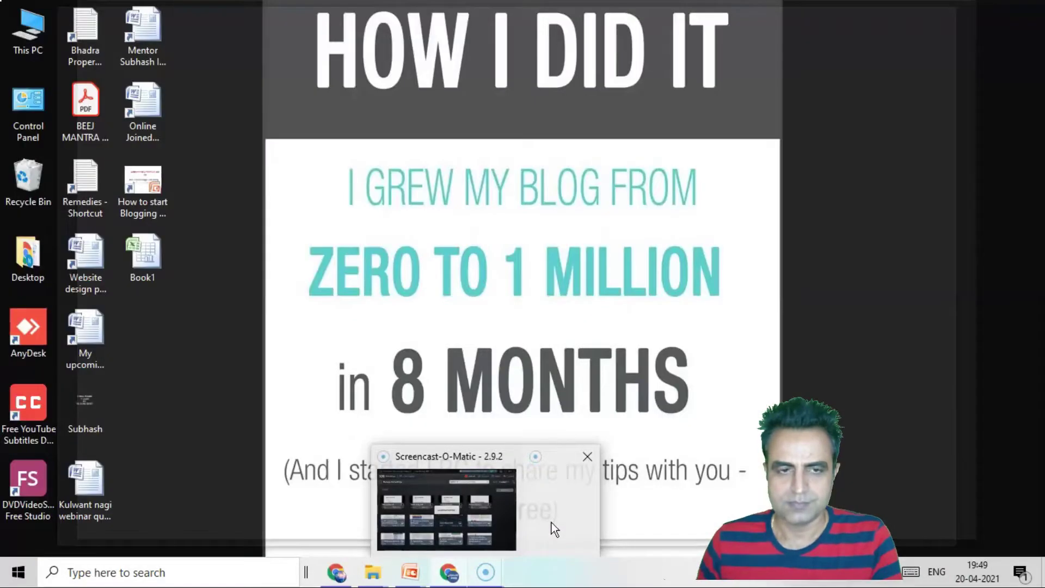
click(416, 510)
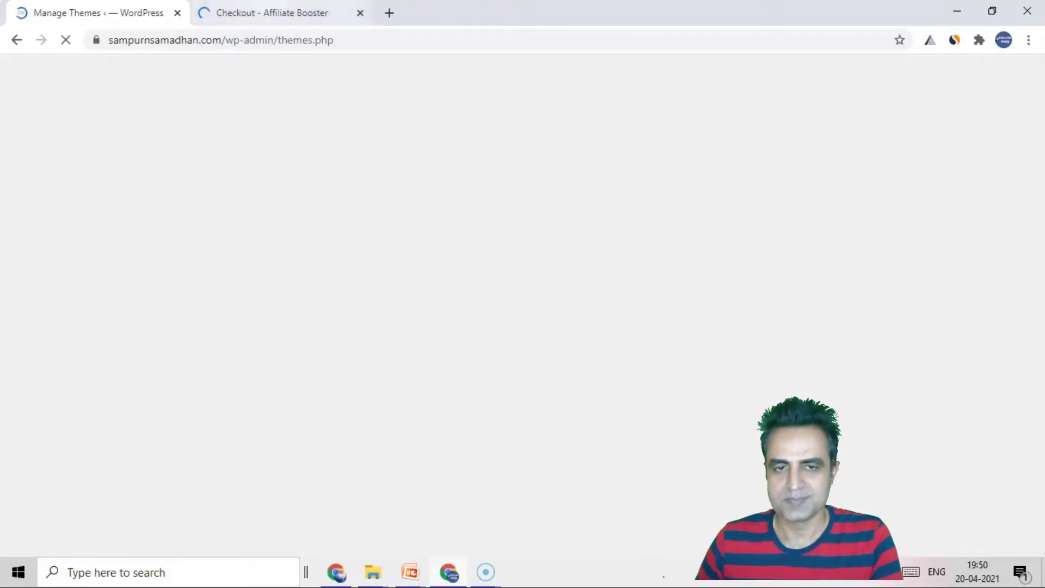
click(268, 14)
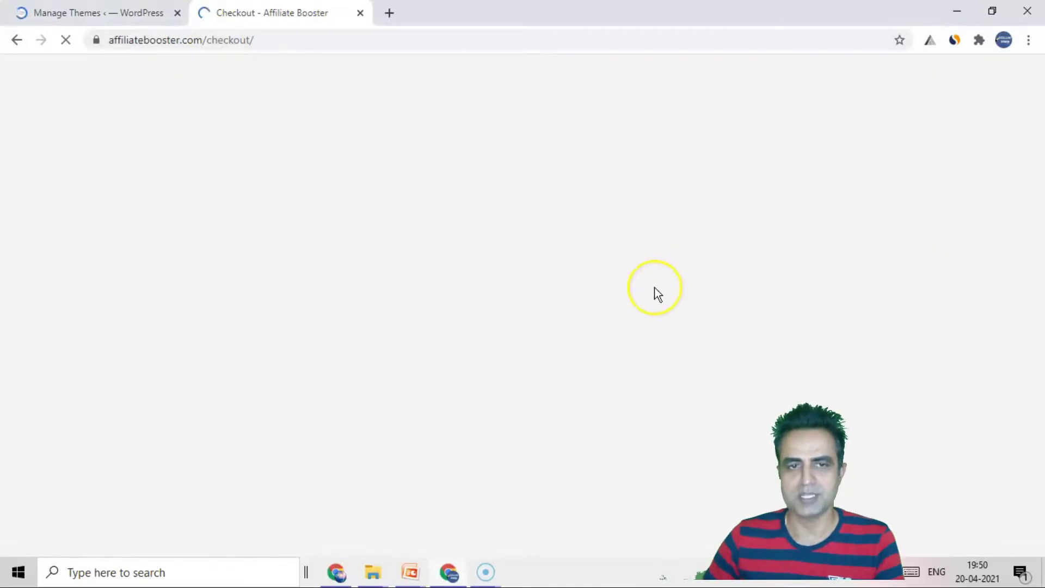
- Look through the site's installed WordPress themes and start adding a new theme
click(122, 12)
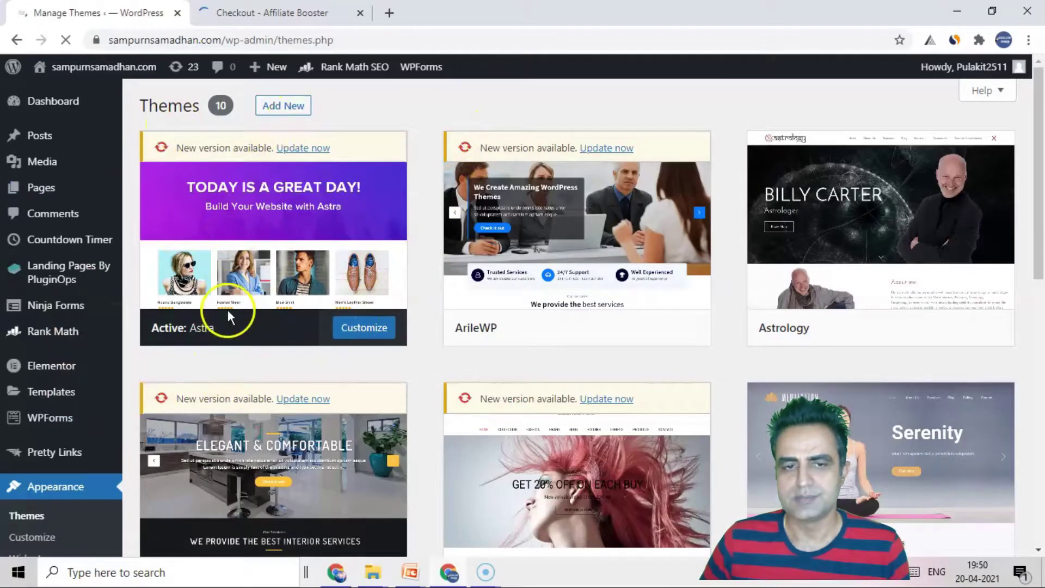
mouse_move(518, 341)
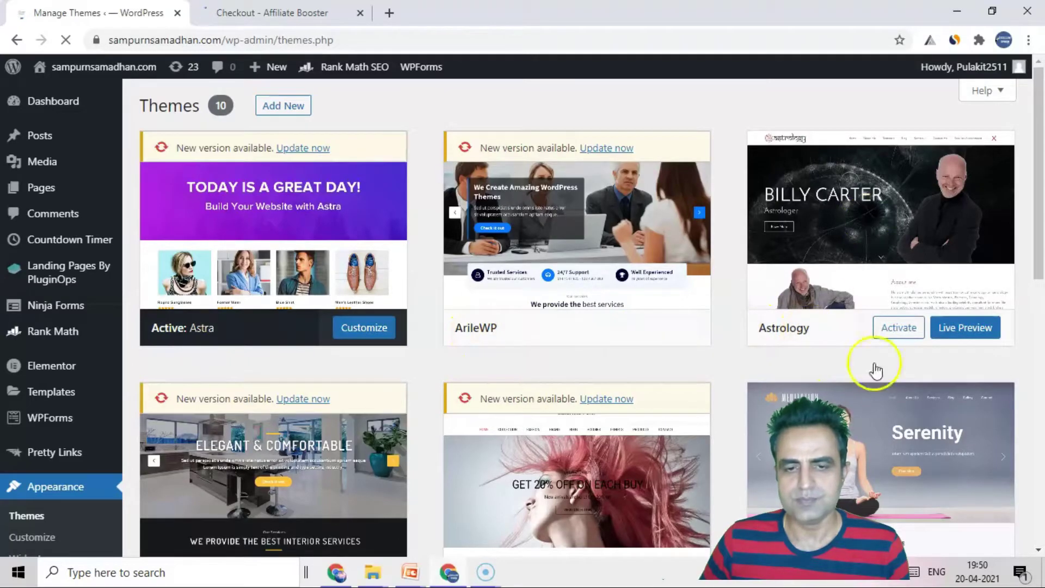
scroll(929, 467, down, 3)
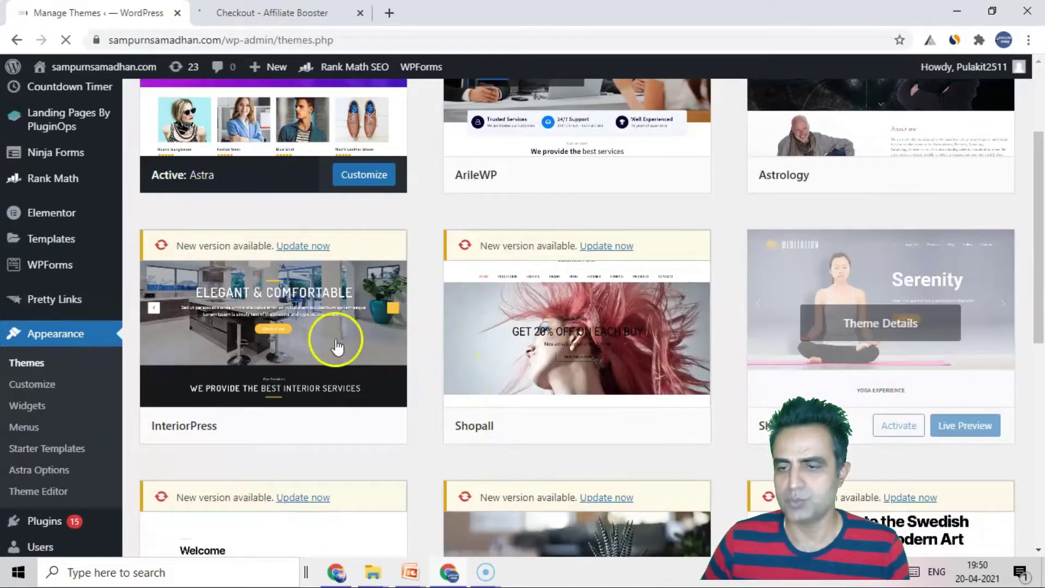
scroll(335, 338, up, 3)
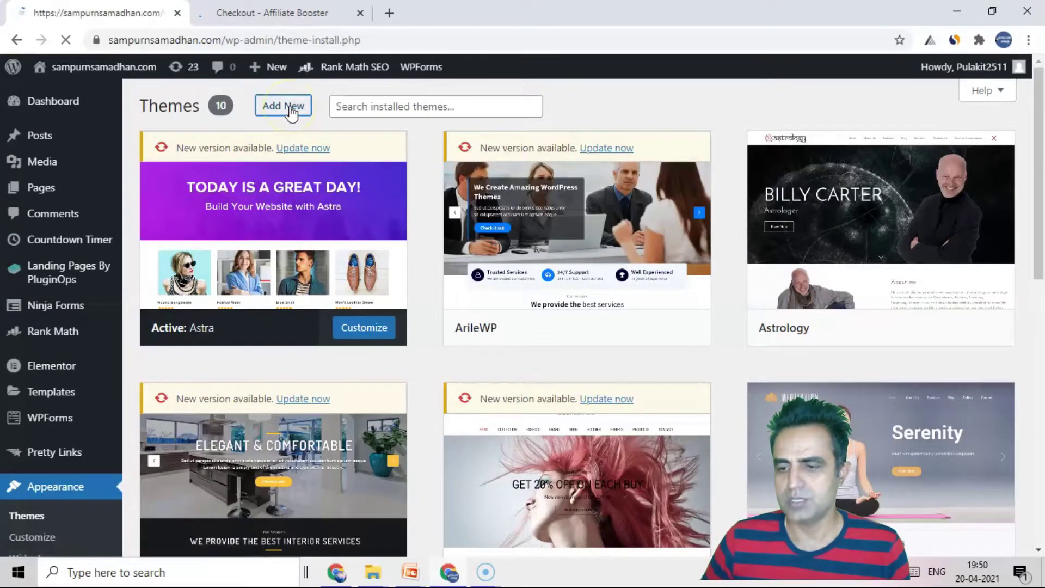
- Examine the free plugin's checkout form and try to complete the free purchase with the personal details left blank
click(304, 11)
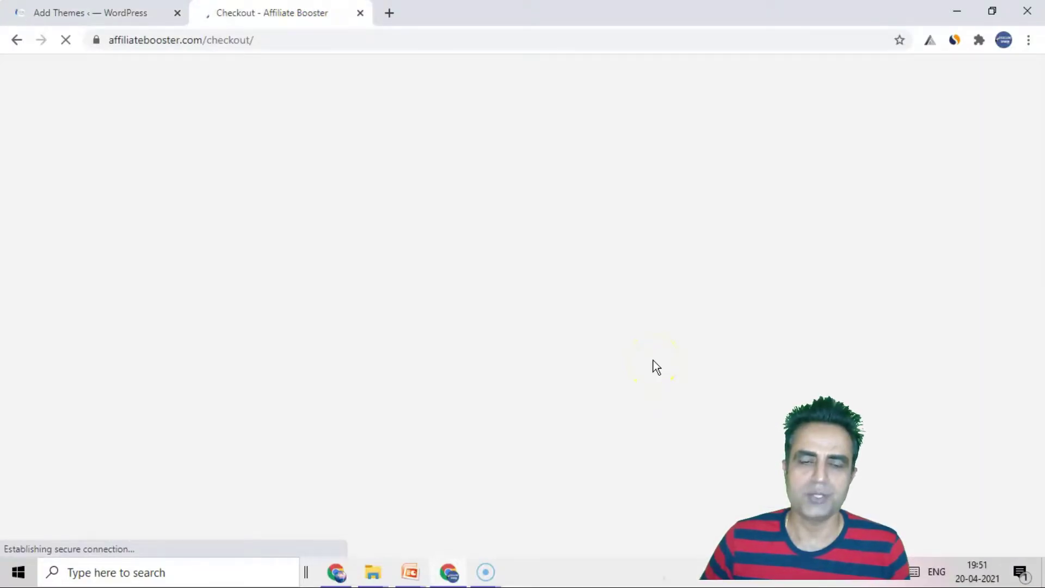
scroll(607, 292, down, 5)
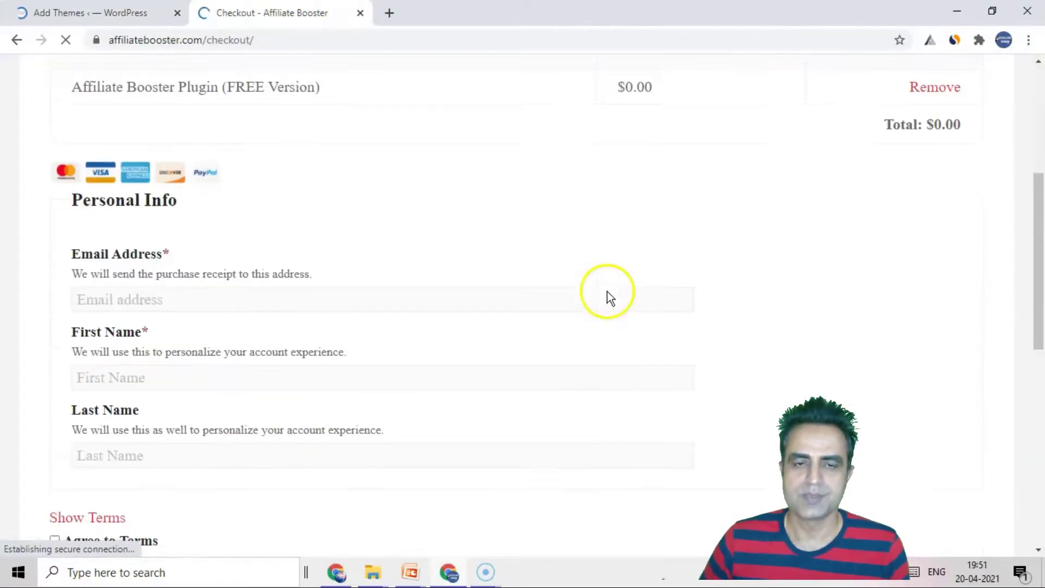
scroll(607, 292, up, 5)
scroll(606, 292, down, 10)
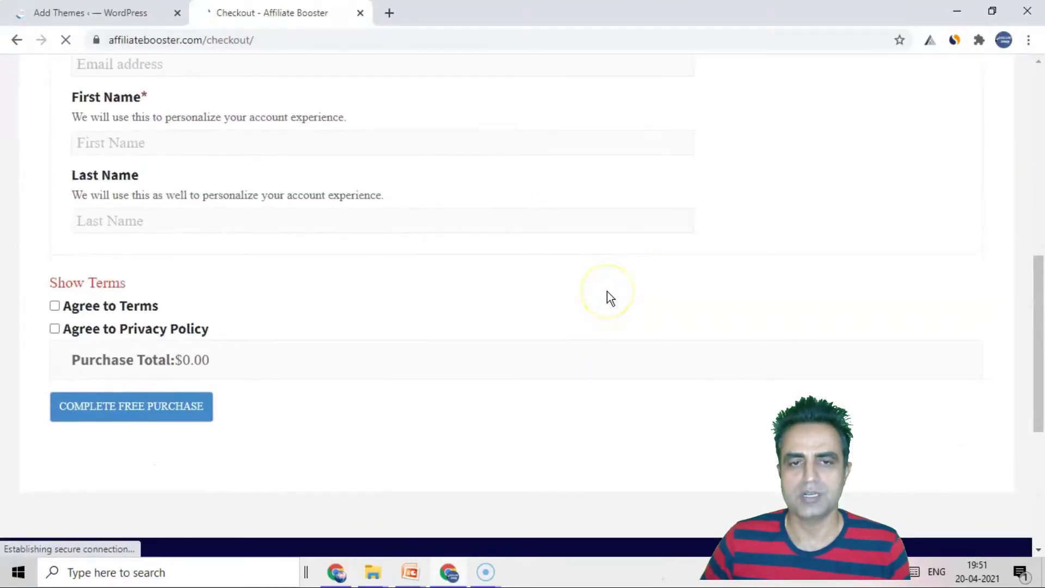
scroll(607, 291, down, 3)
scroll(549, 280, up, 5)
scroll(225, 145, up, 1)
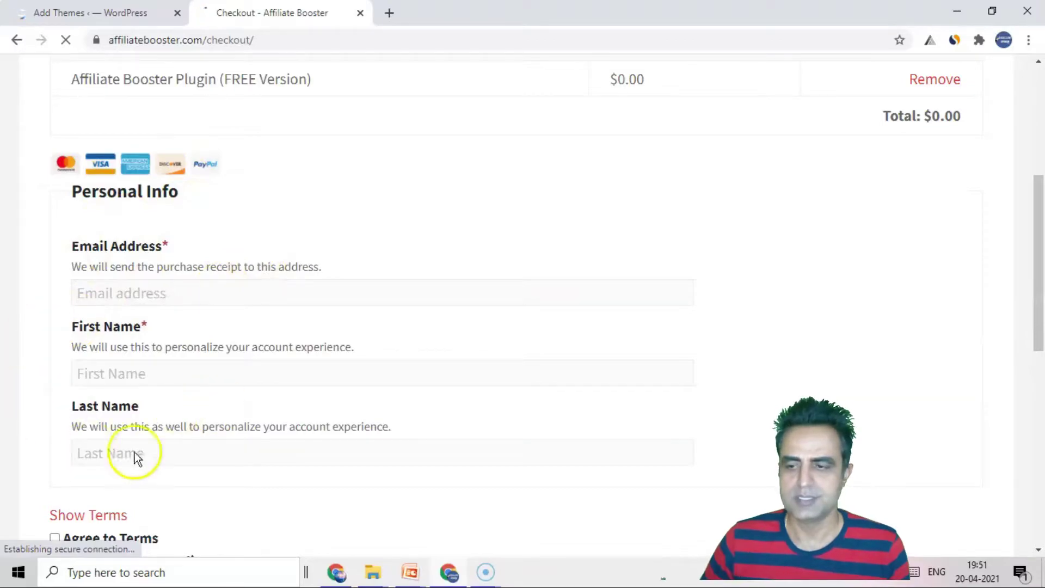
scroll(227, 439, down, 3)
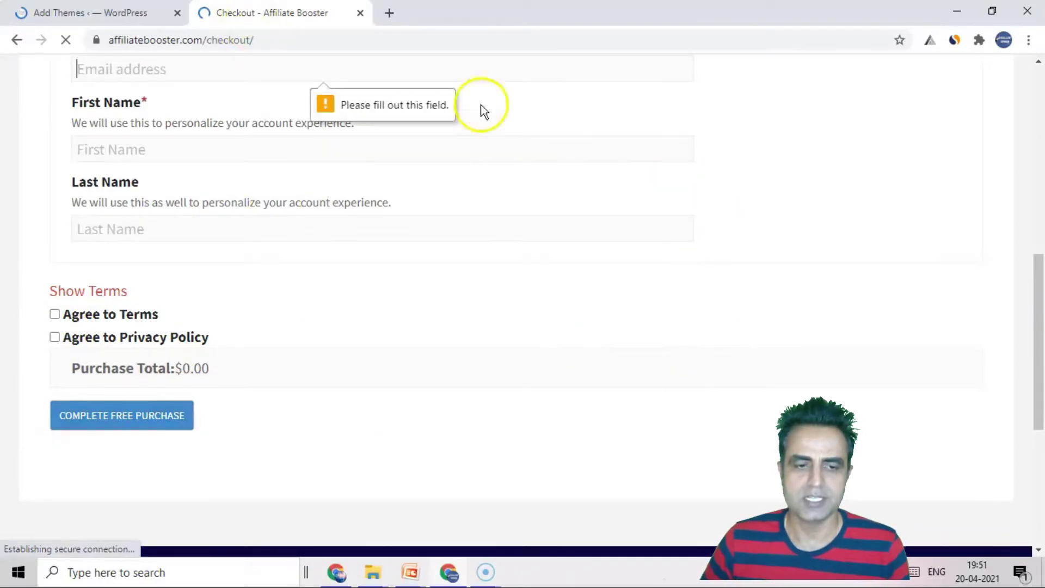
- Return to the WordPress page for adding themes and look through the featured themes
click(117, 14)
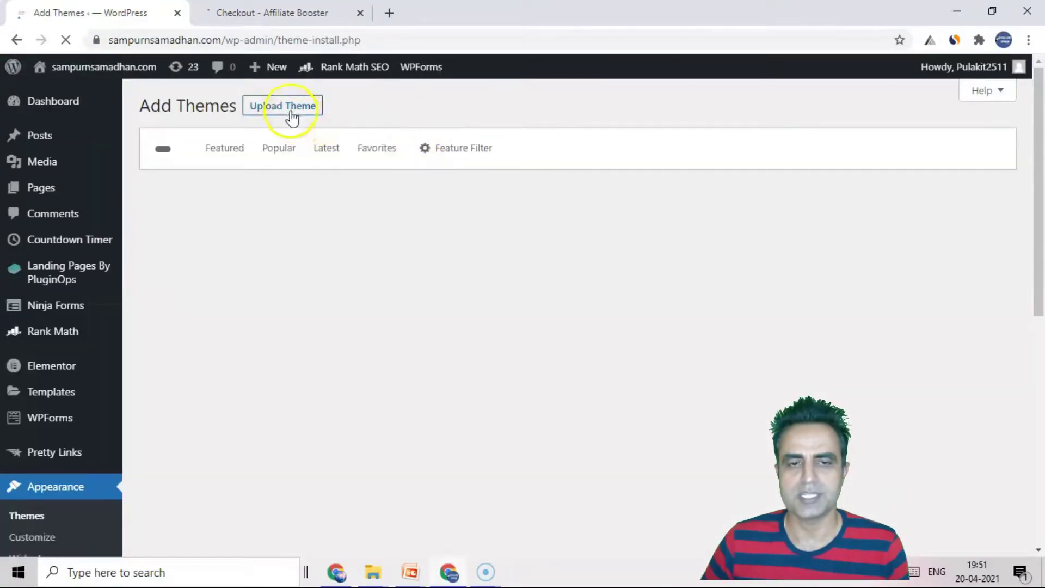
click(291, 109)
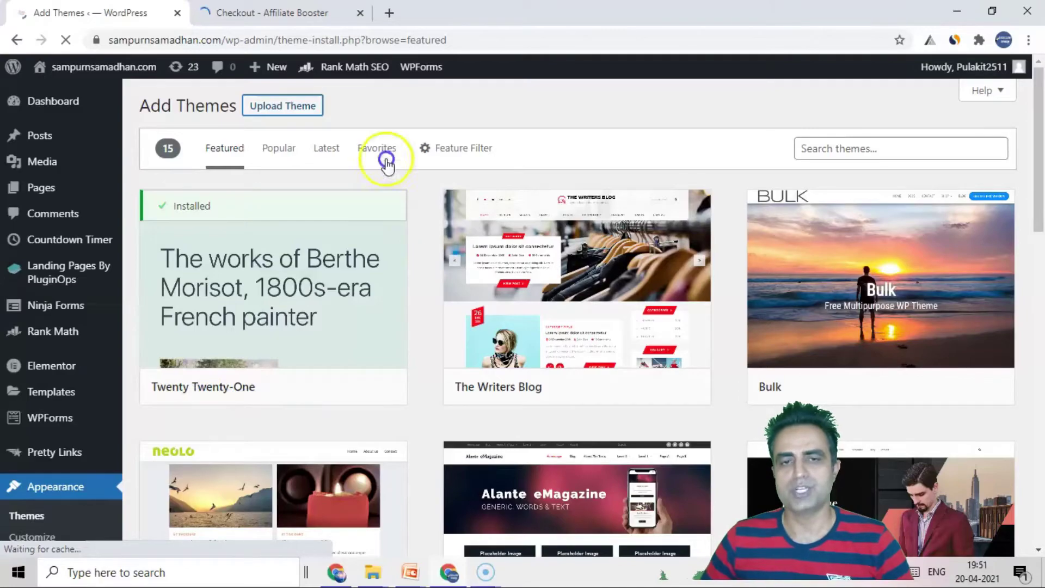
click(342, 44)
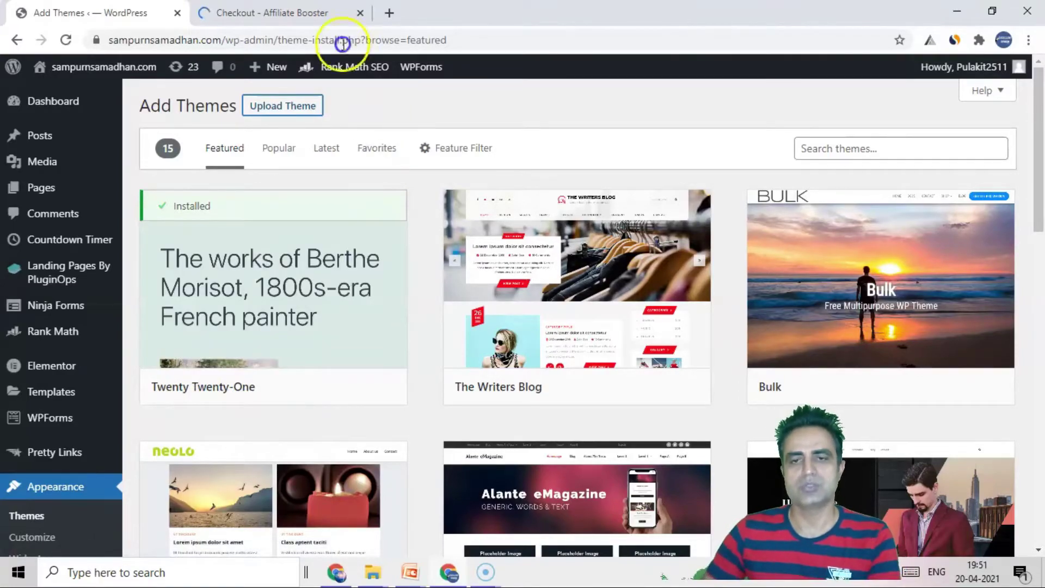
click(323, 13)
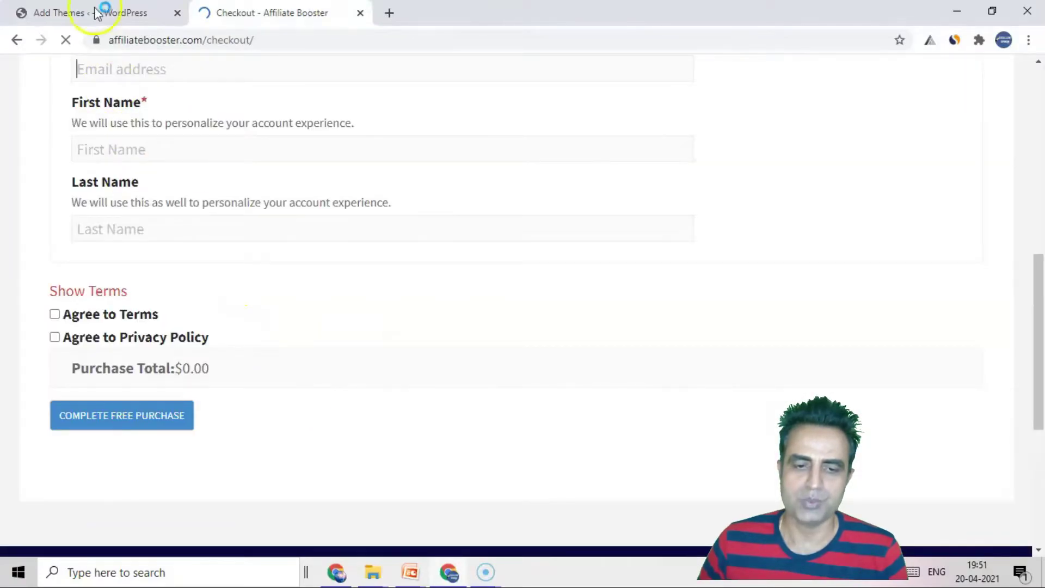
click(111, 14)
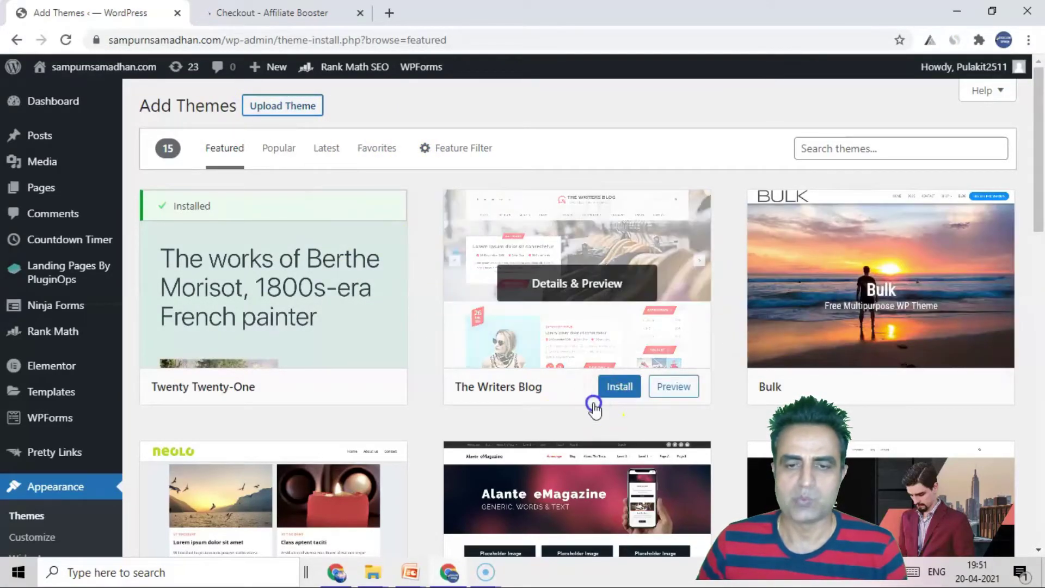
scroll(452, 382, down, 5)
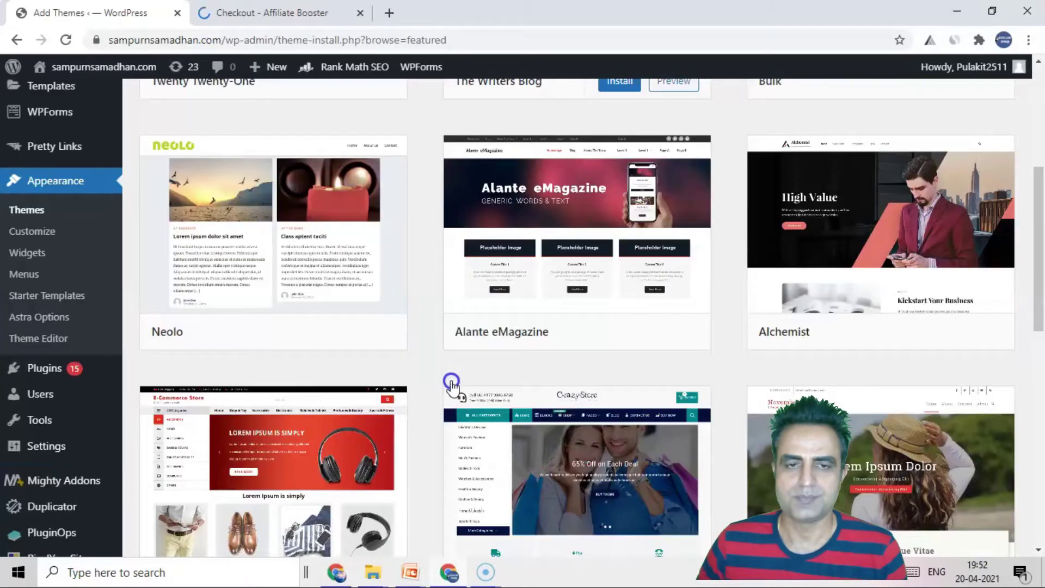
scroll(451, 381, up, 5)
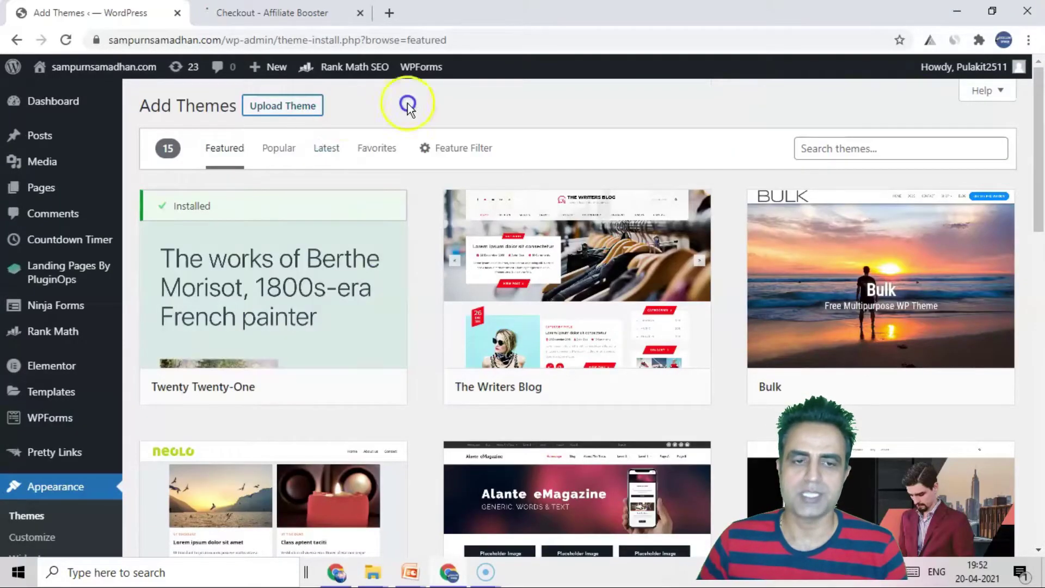
- Open the theme upload form and look in the Downloads folder for a theme ZIP file, leaving without choosing one
click(266, 106)
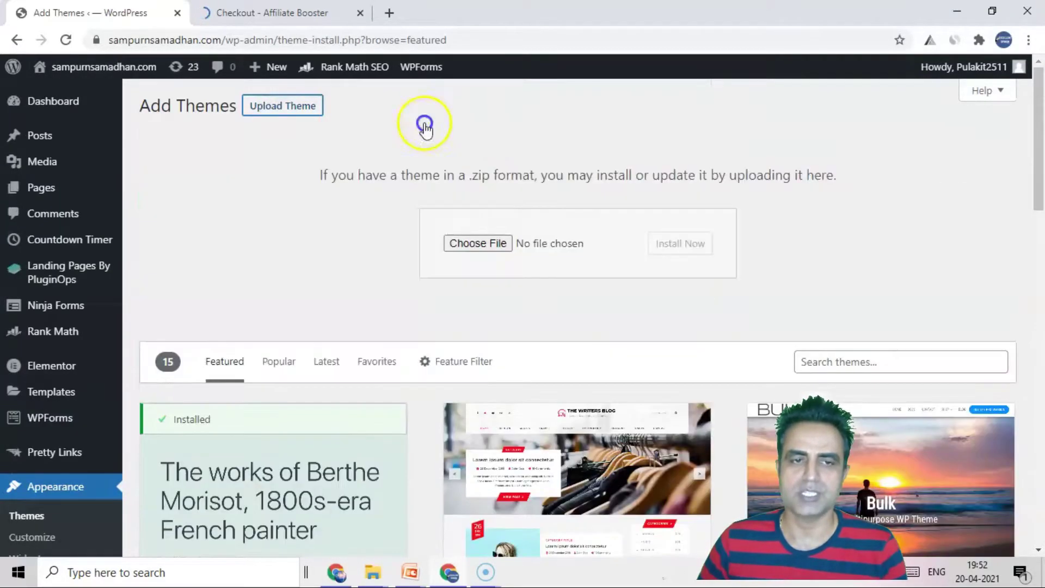
click(459, 246)
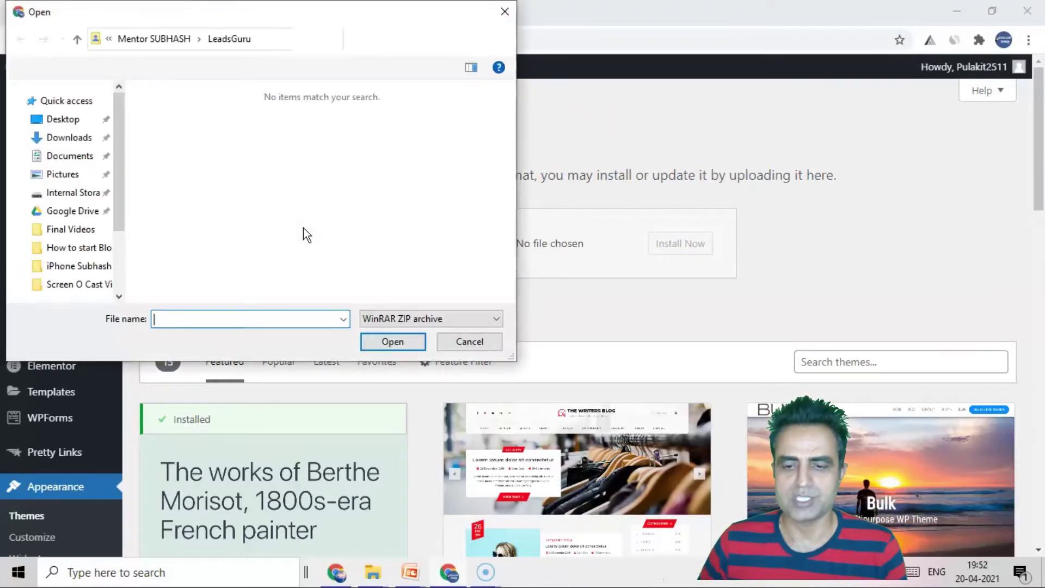
click(68, 193)
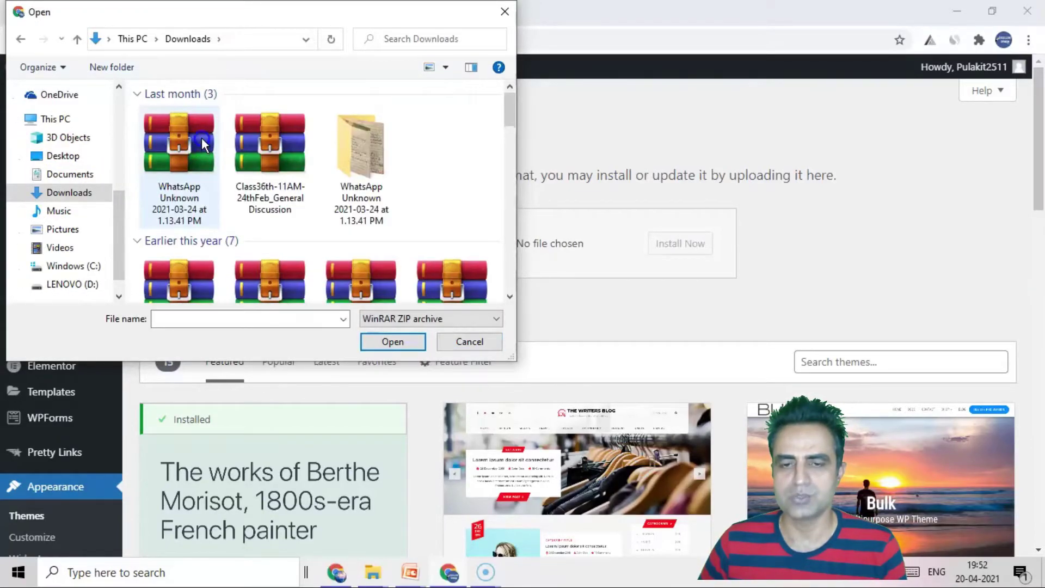
click(504, 12)
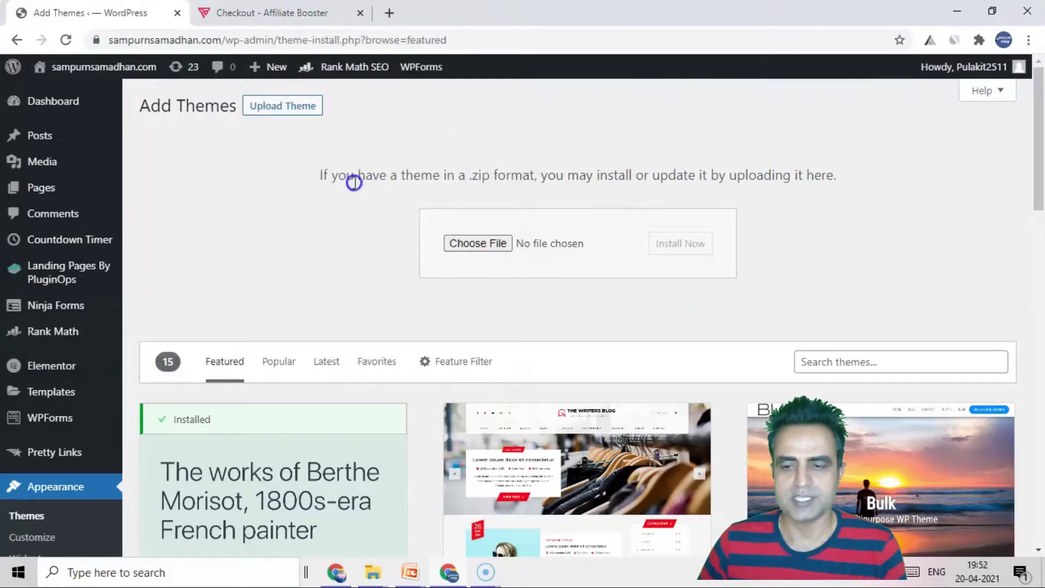
- Close the Affiliate Booster checkout page and open the WordPress site's installed themes
click(271, 12)
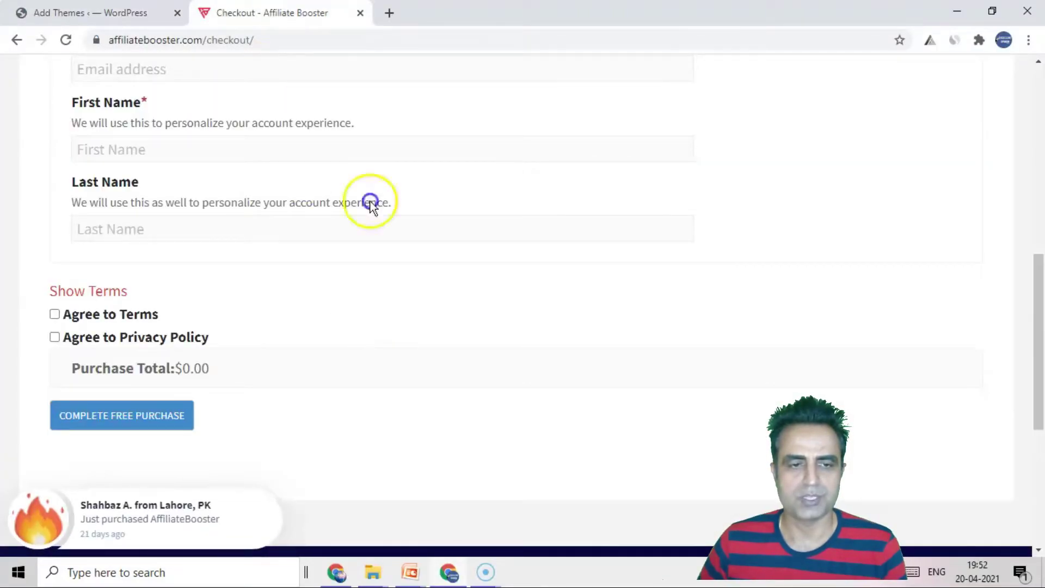
click(360, 12)
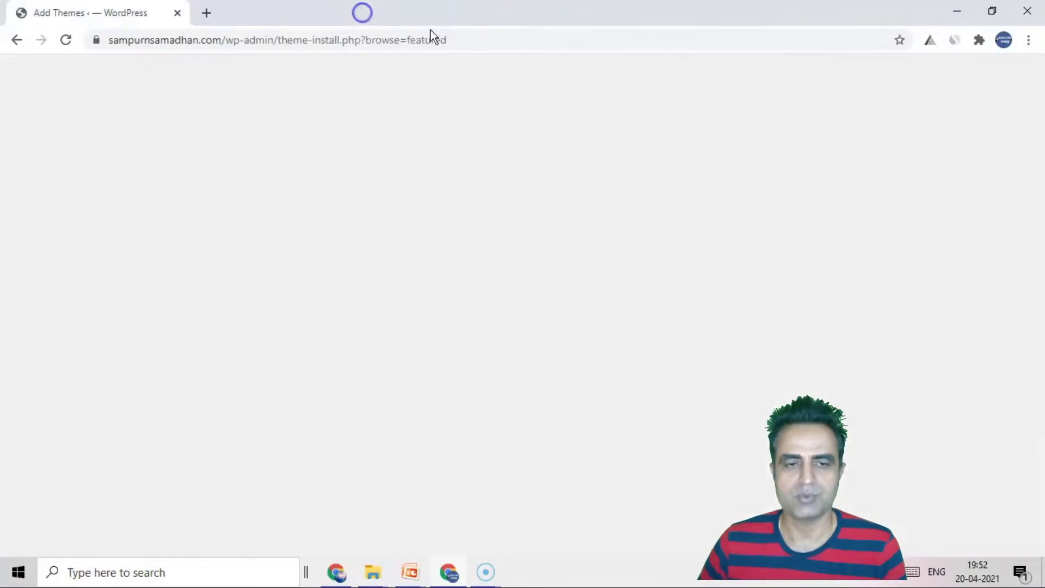
key(alt+Tab)
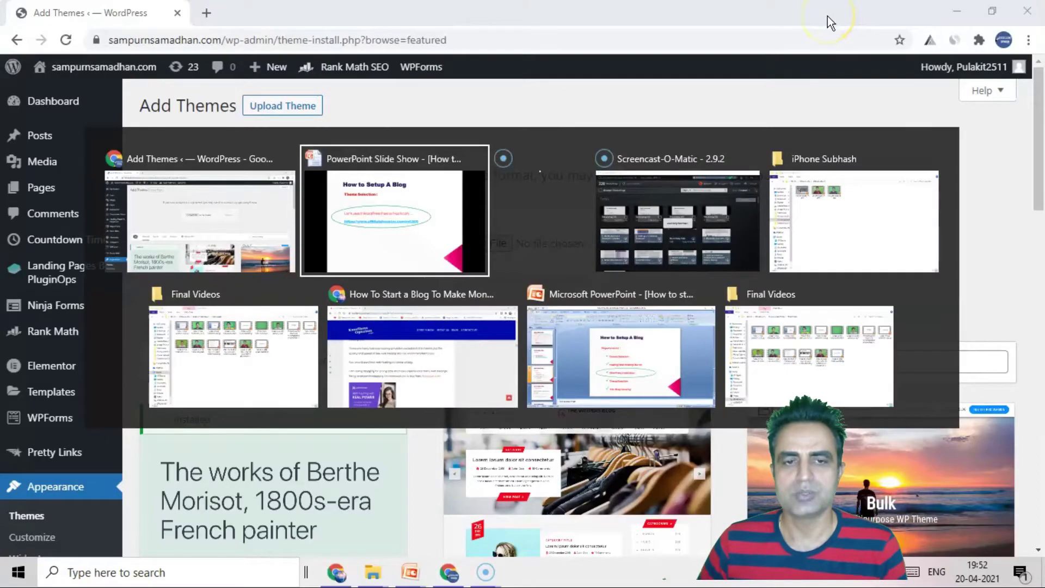
key(alt+Tab)
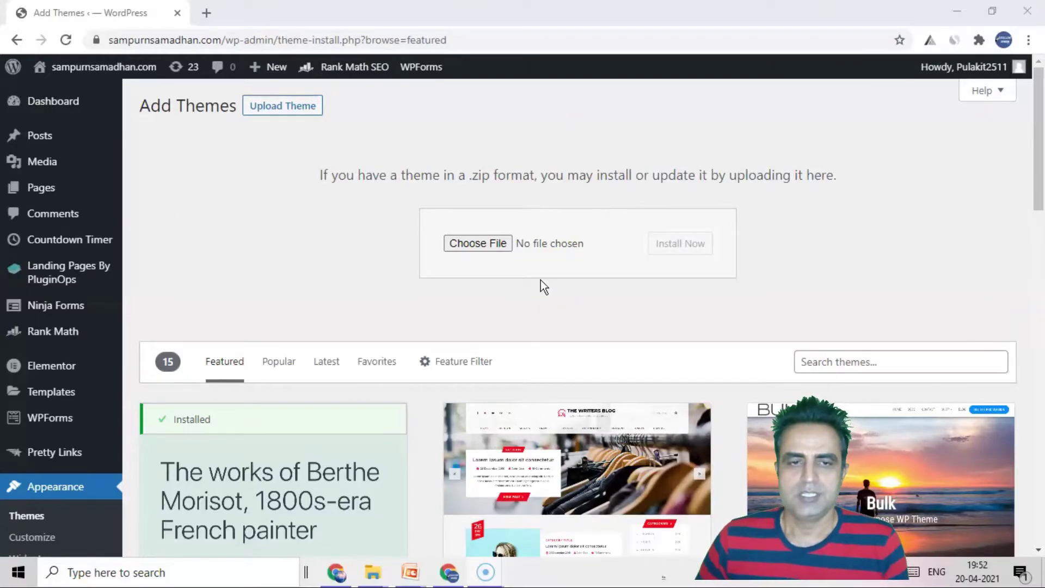
scroll(541, 280, down, 3)
scroll(540, 280, up, 3)
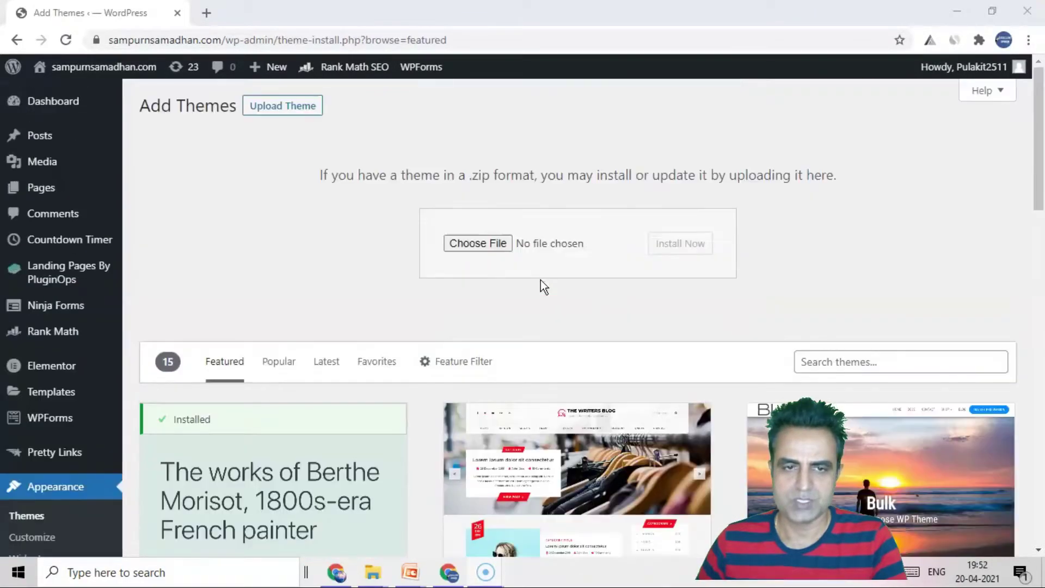
click(28, 522)
mouse_move(482, 569)
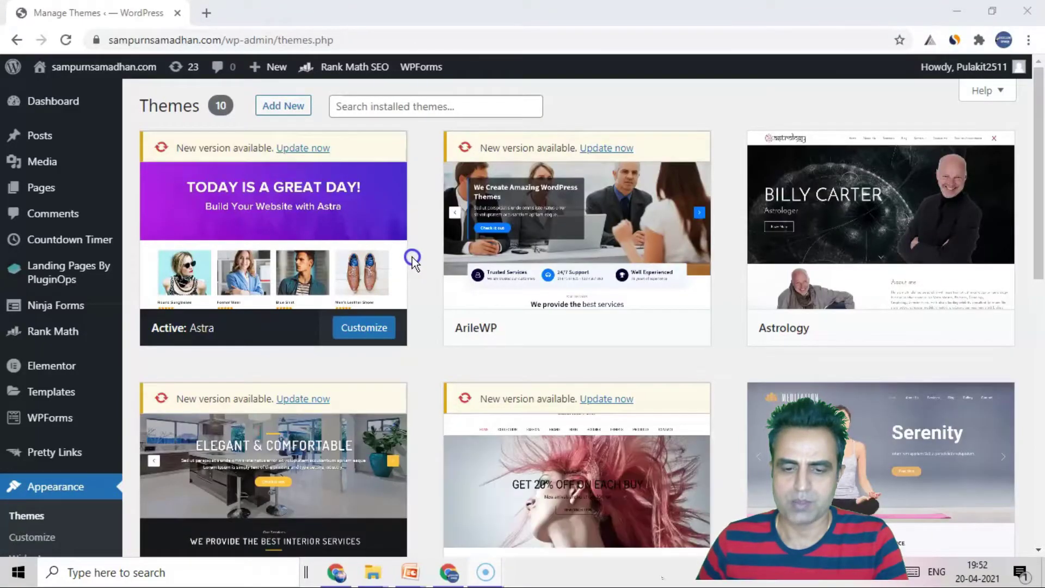
key(alt+Tab)
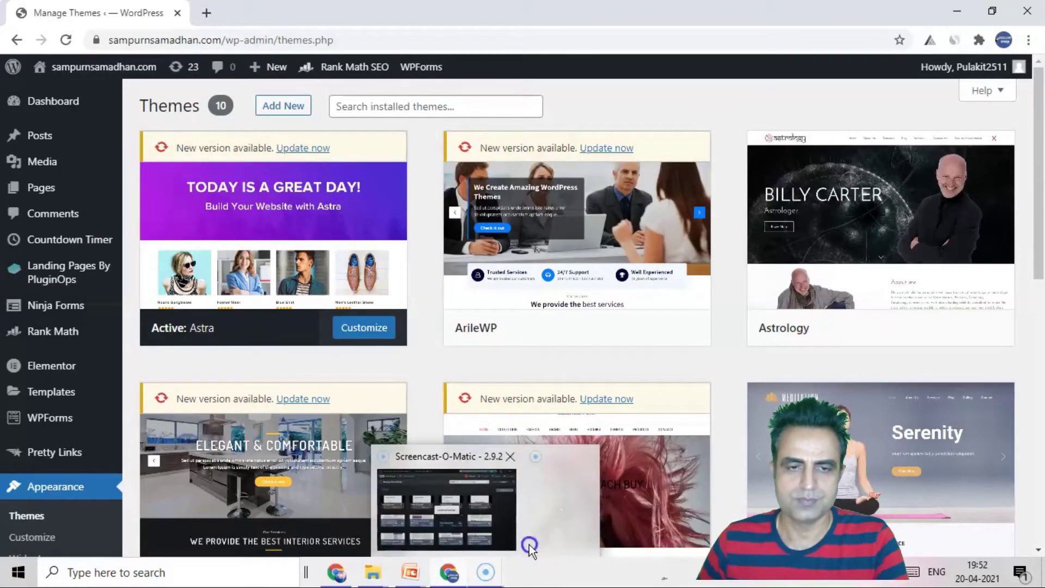
click(577, 517)
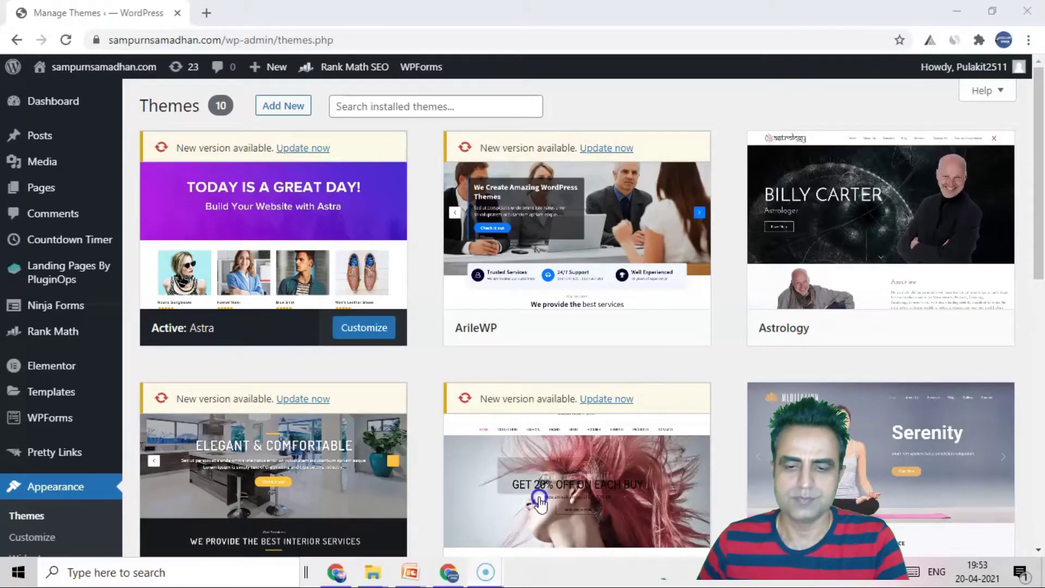
click(440, 536)
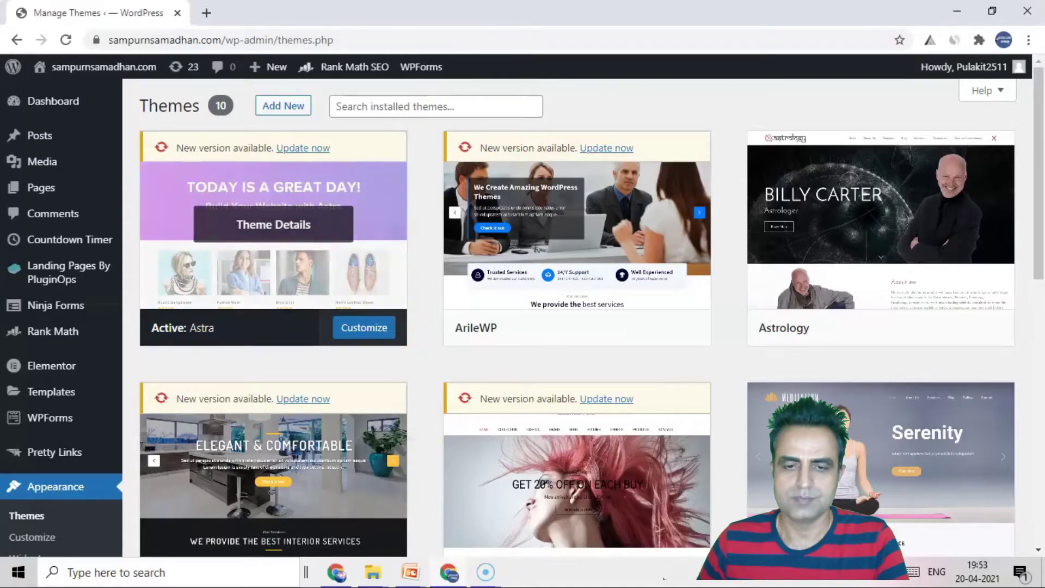
click(956, 12)
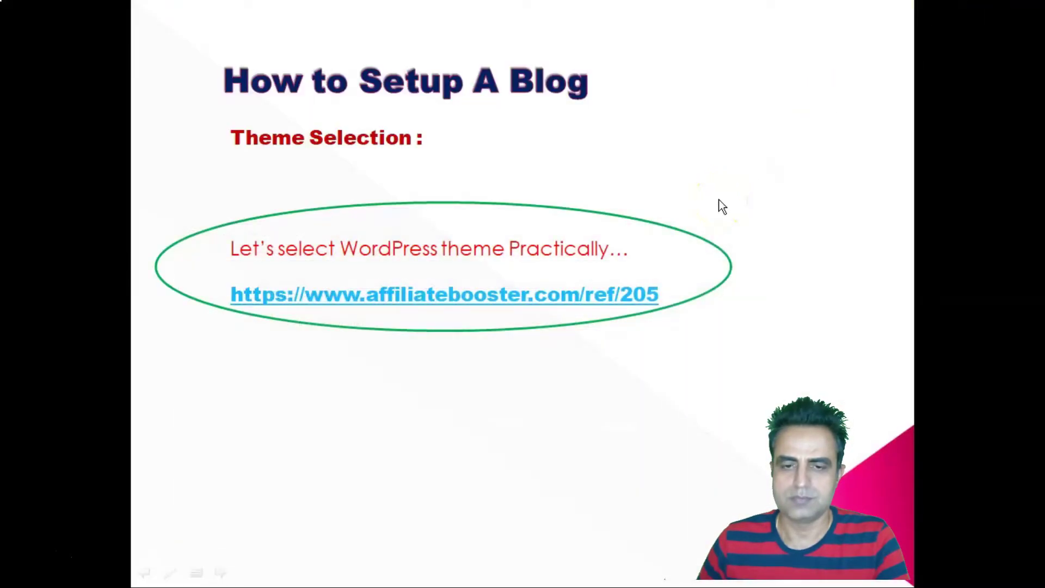
key(Escape)
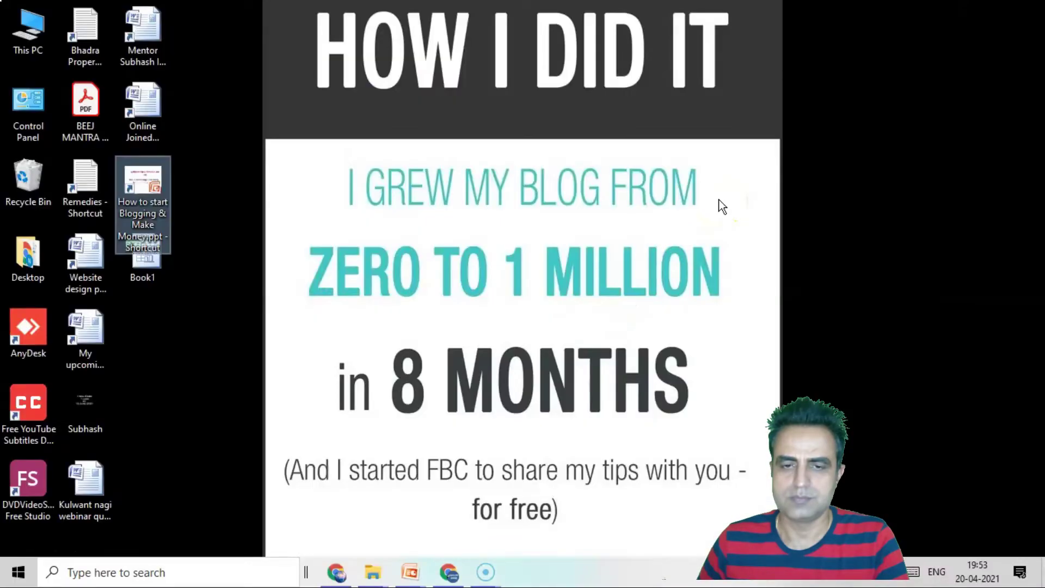
key(alt+Tab)
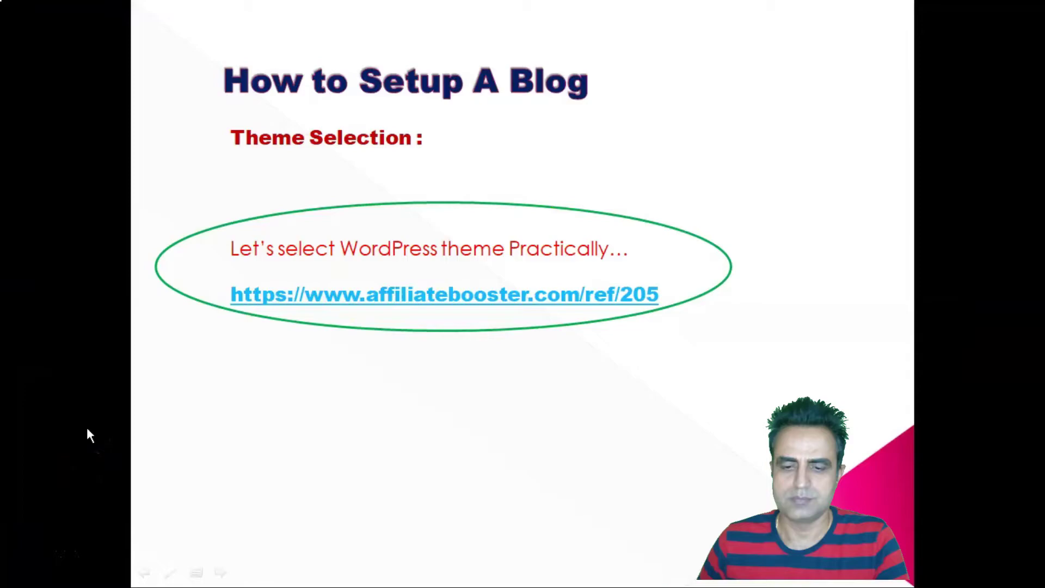
- Switch back to the installed themes in WordPress and activate the Astrology theme
key(alt+Tab)
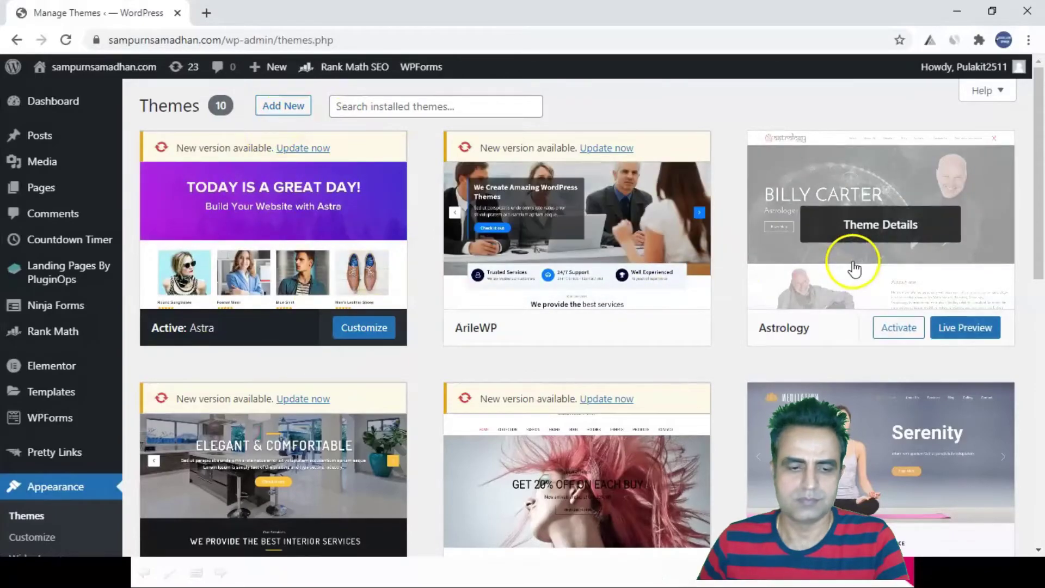
mouse_move(875, 309)
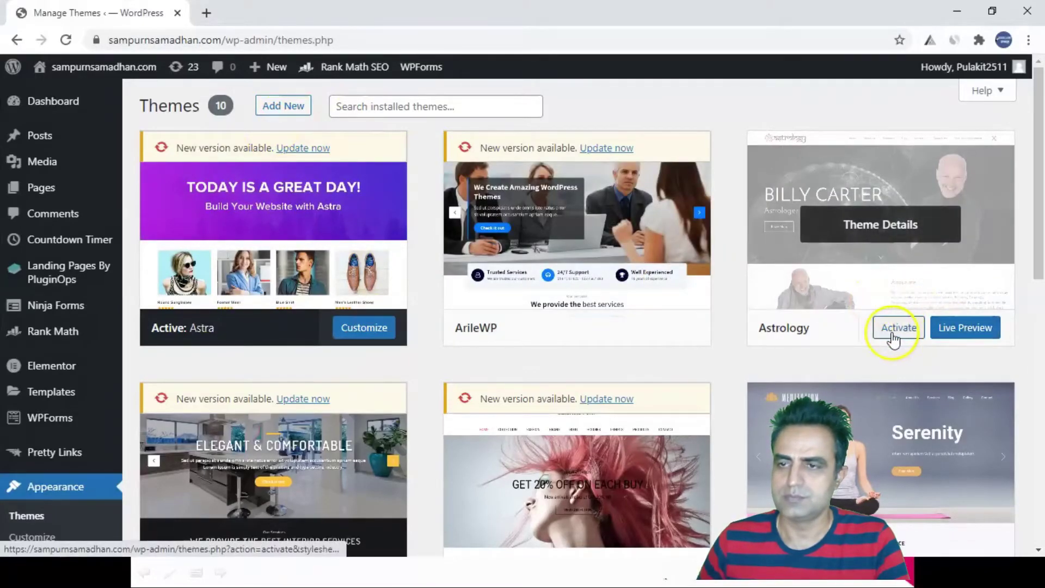
click(893, 335)
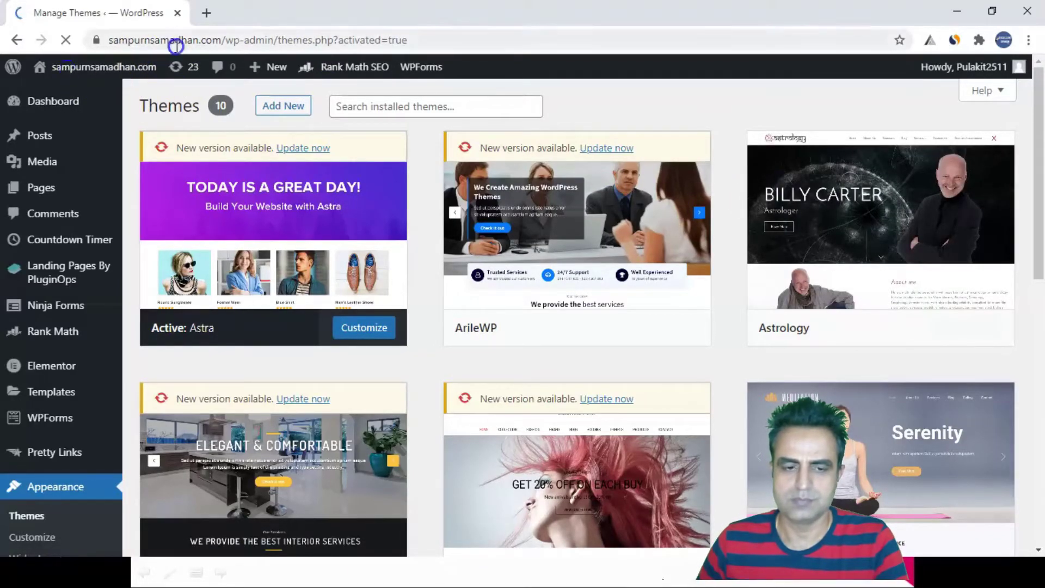
- Open the website sampurnsamadhan.com in a new browser tab
click(213, 12)
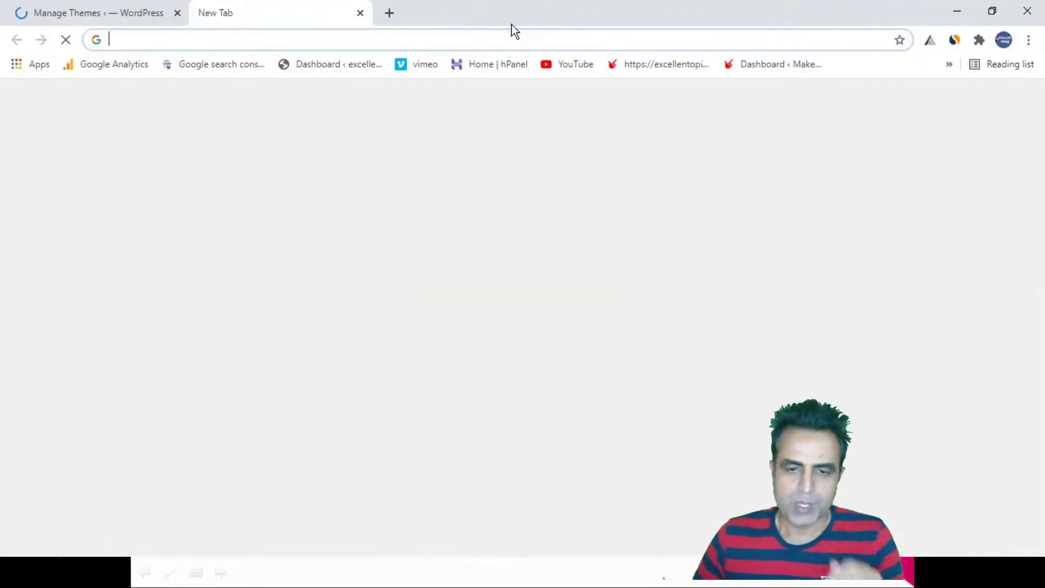
text(sampurnsamad)
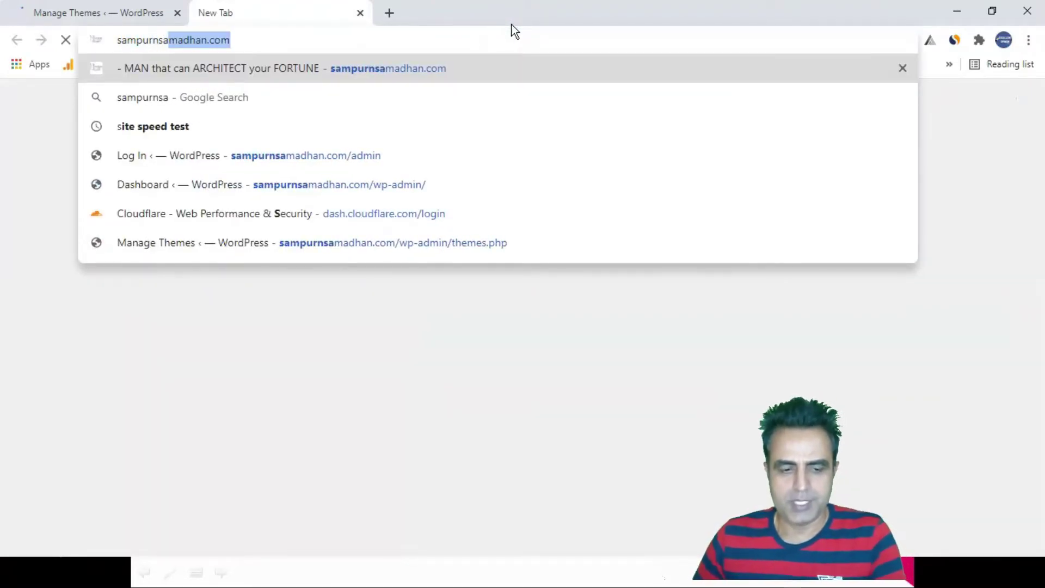
text(han)
key(Return)
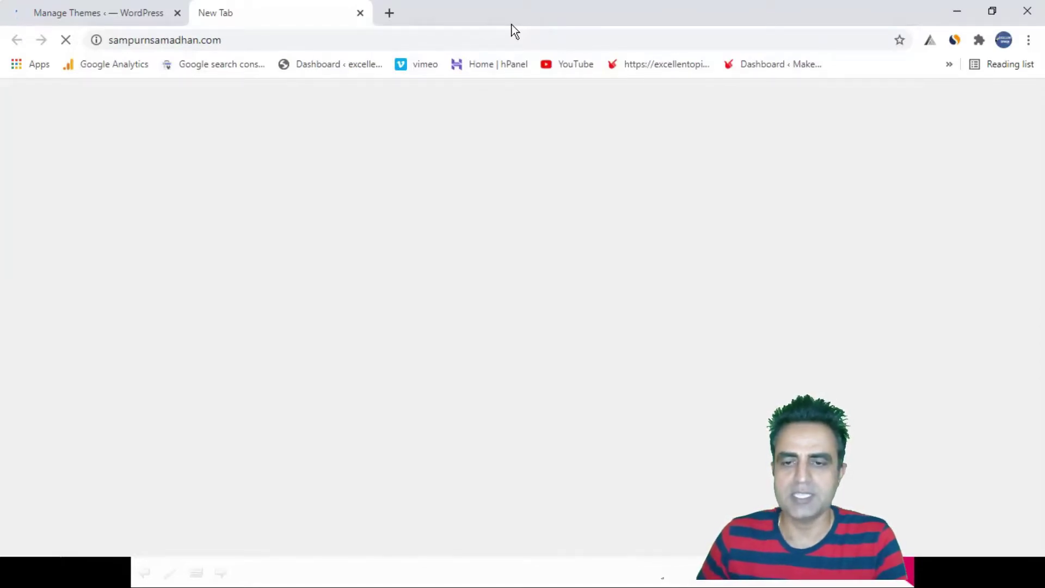
- Check the theme activation on the installed themes page and view the site's front page
click(512, 24)
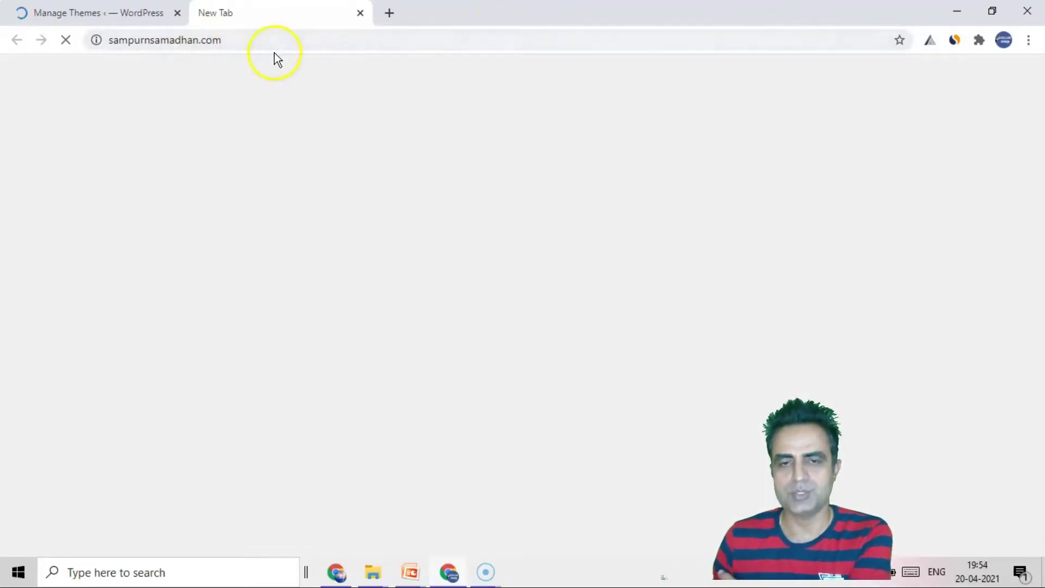
click(585, 210)
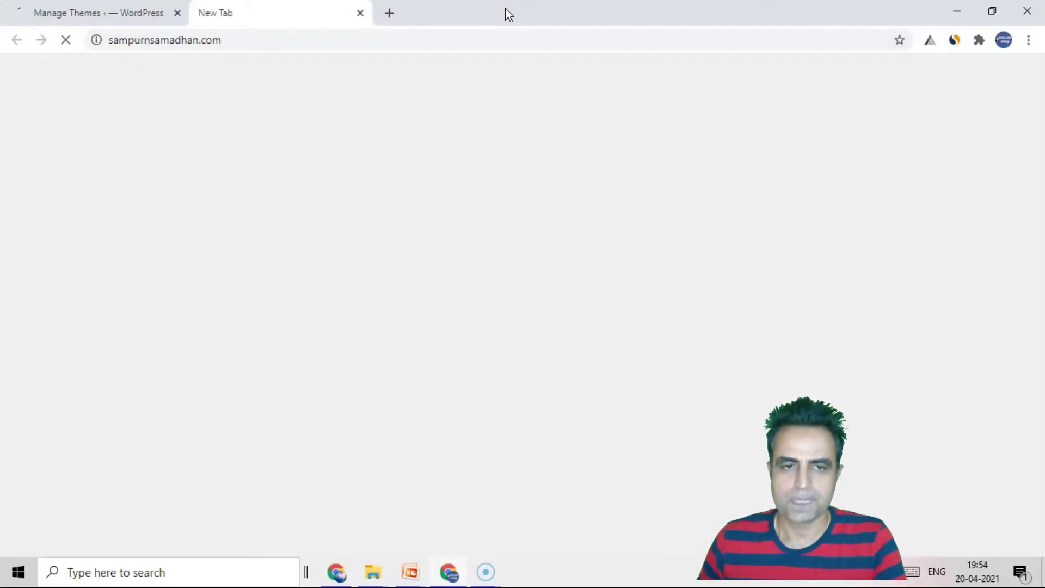
click(563, 200)
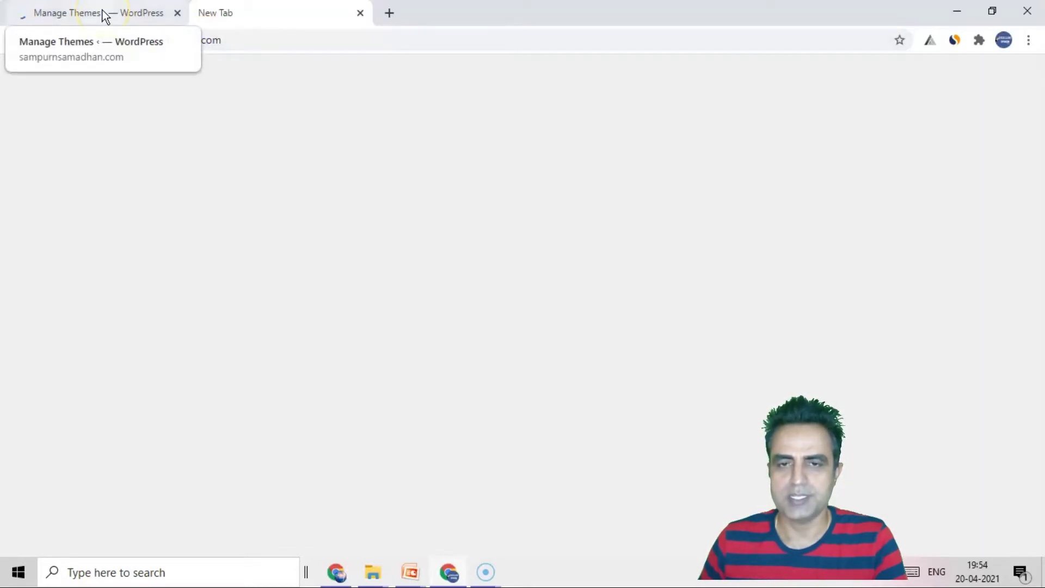
click(226, 40)
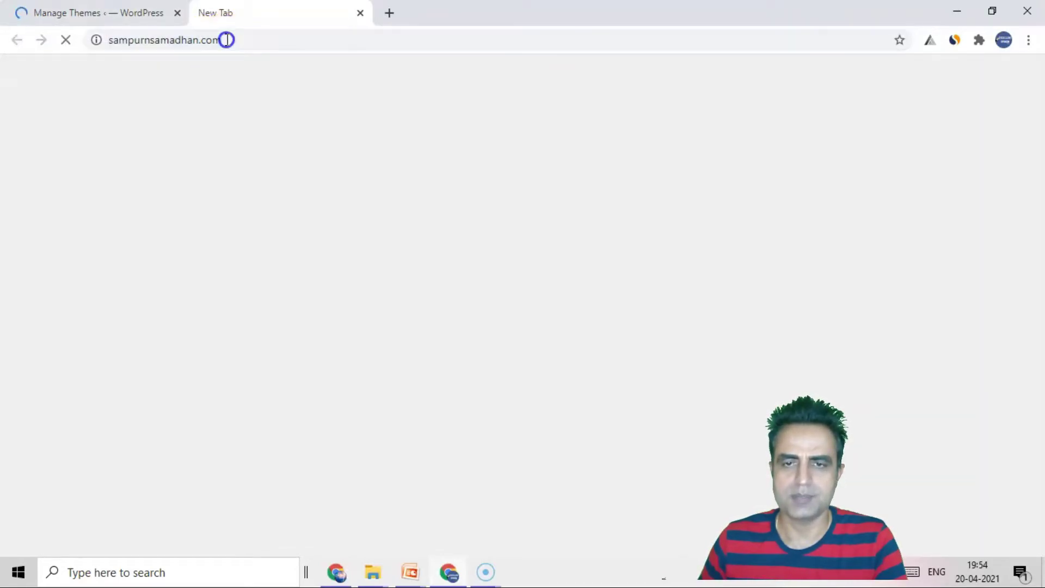
click(101, 14)
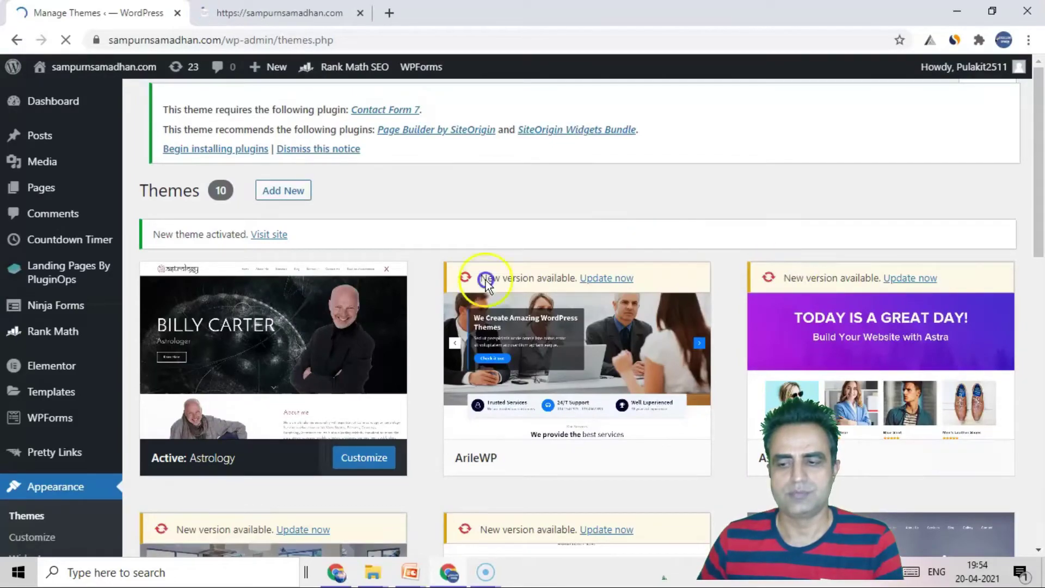
click(316, 9)
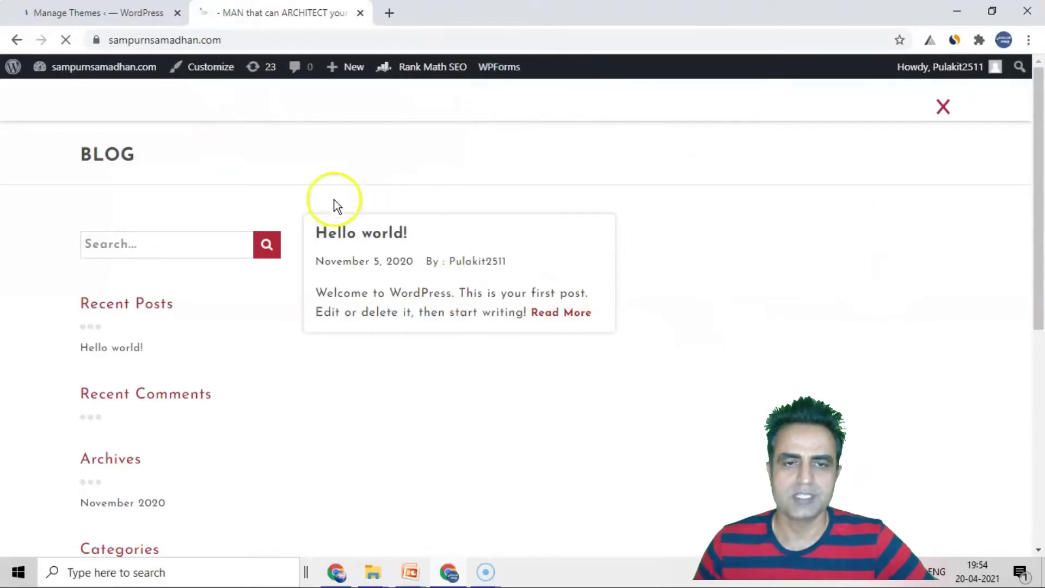
- Look over the Astrology-themed front page and open the site in the theme Customizer
scroll(385, 345, down, 6)
scroll(385, 338, up, 6)
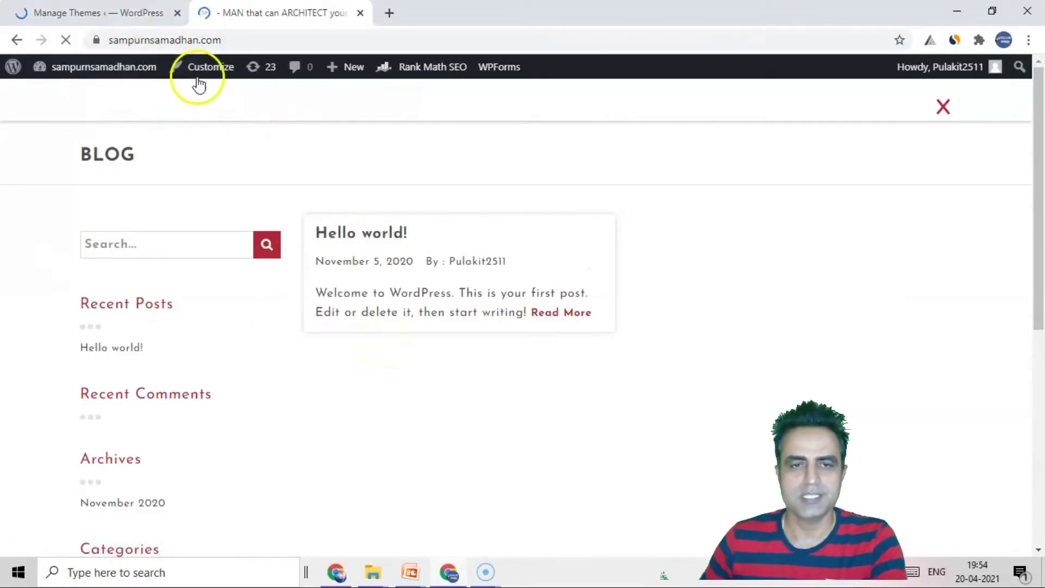
click(219, 75)
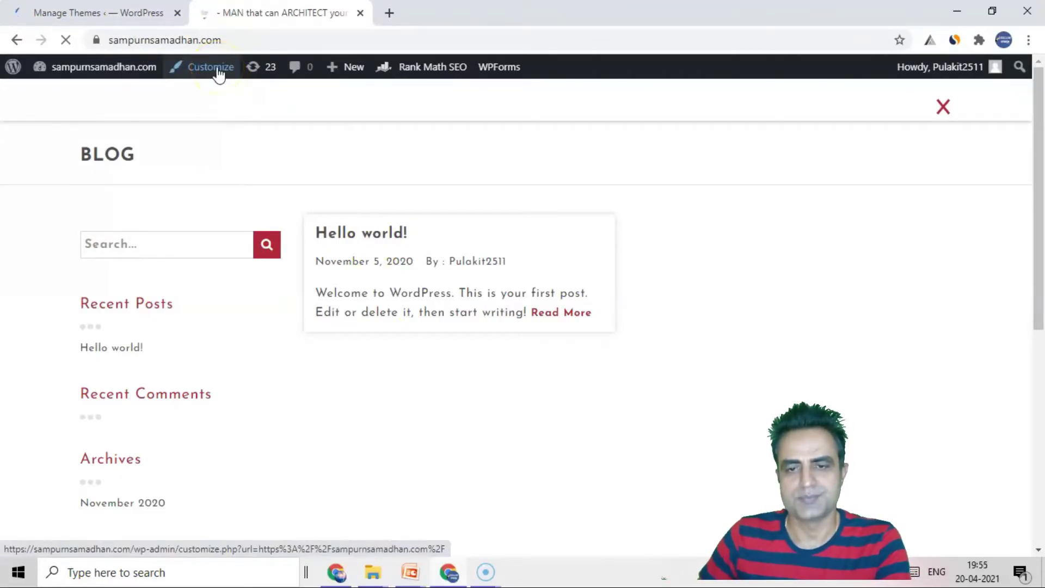
- Return to the installed themes page and dismiss the required-plugin and theme activation notices
click(142, 13)
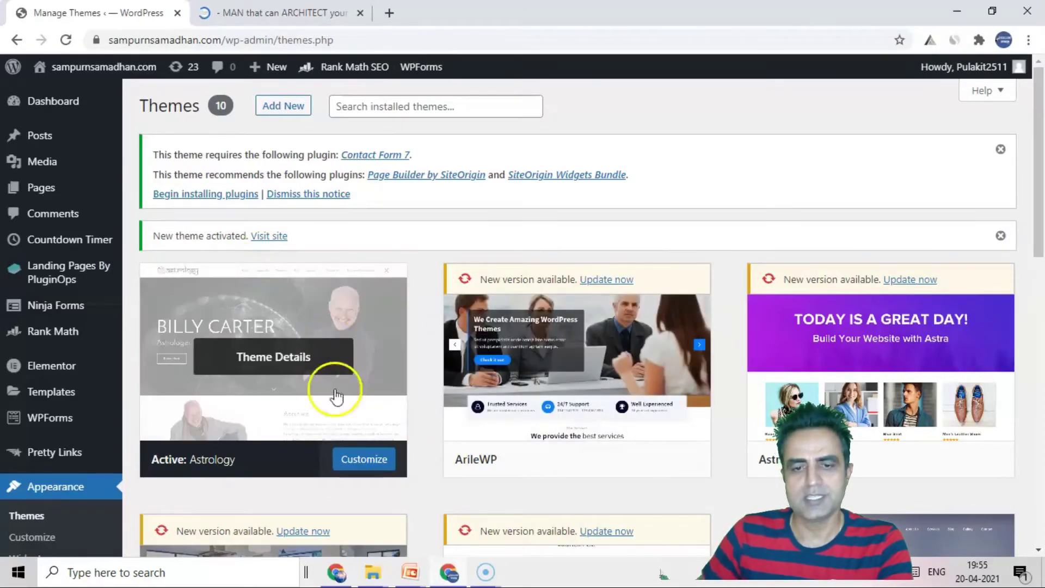
scroll(889, 368, down, 5)
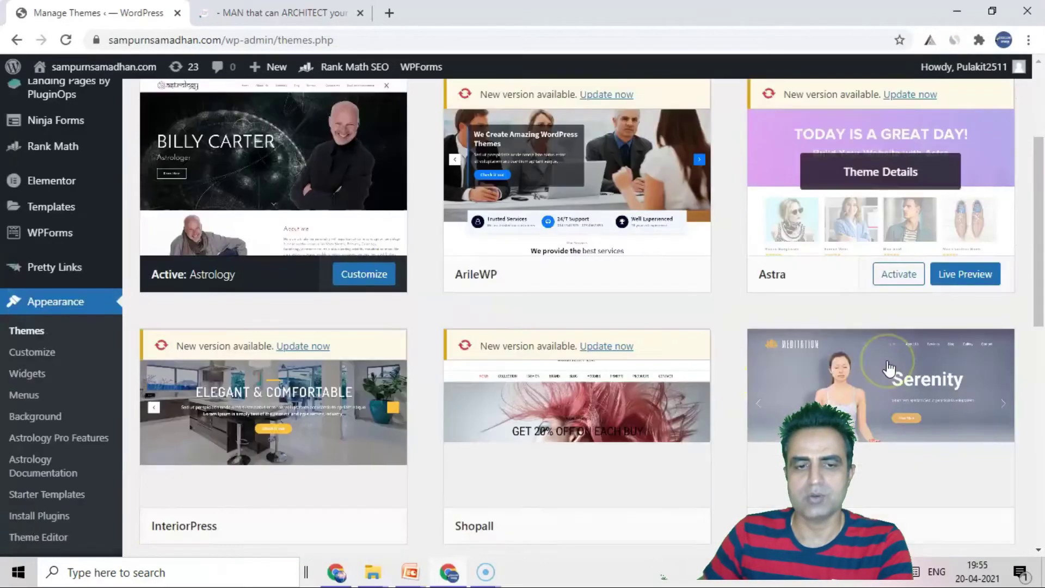
scroll(185, 390, up, 5)
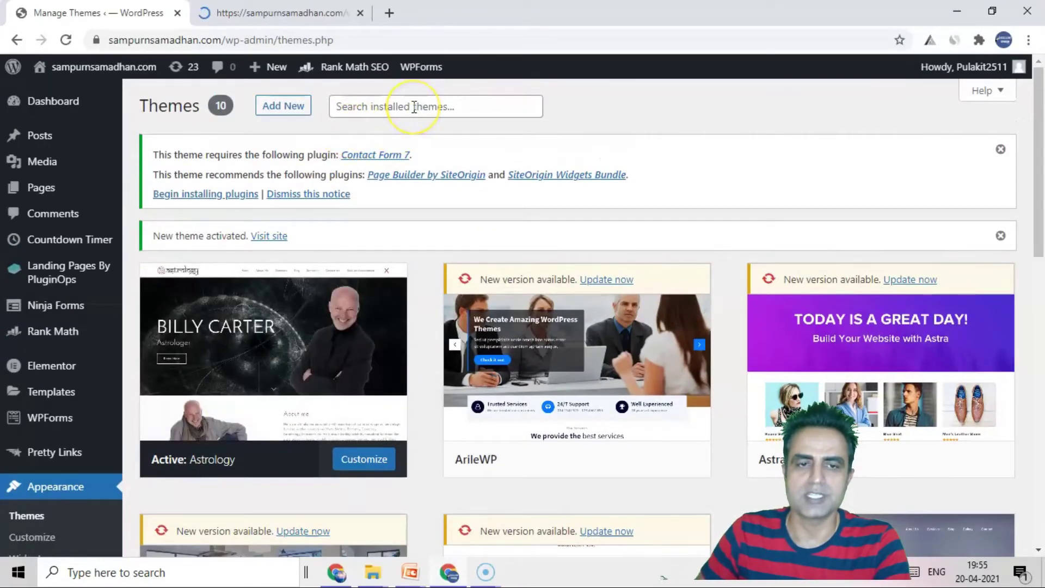
click(414, 107)
click(1002, 151)
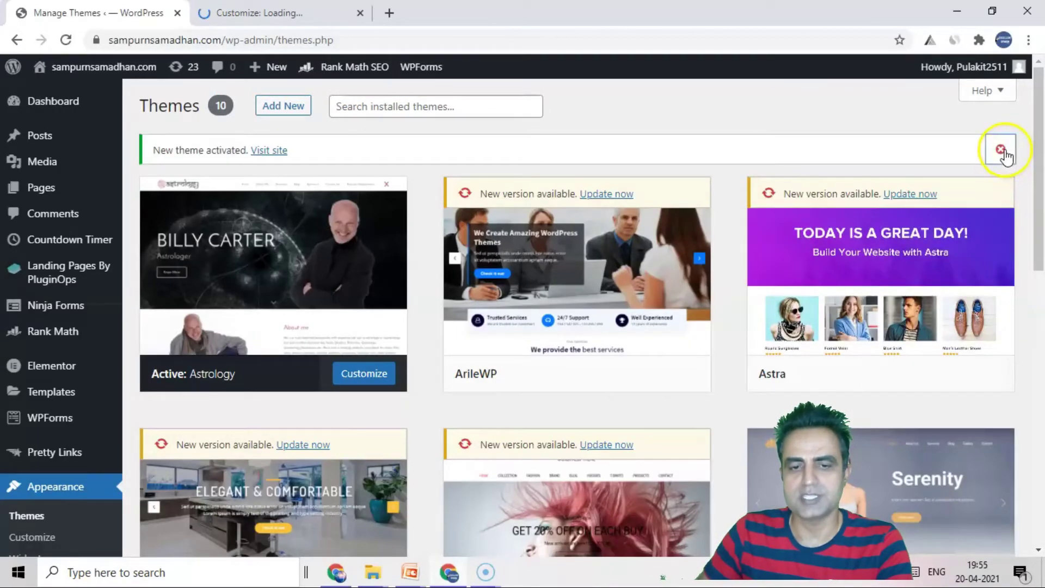
click(1002, 150)
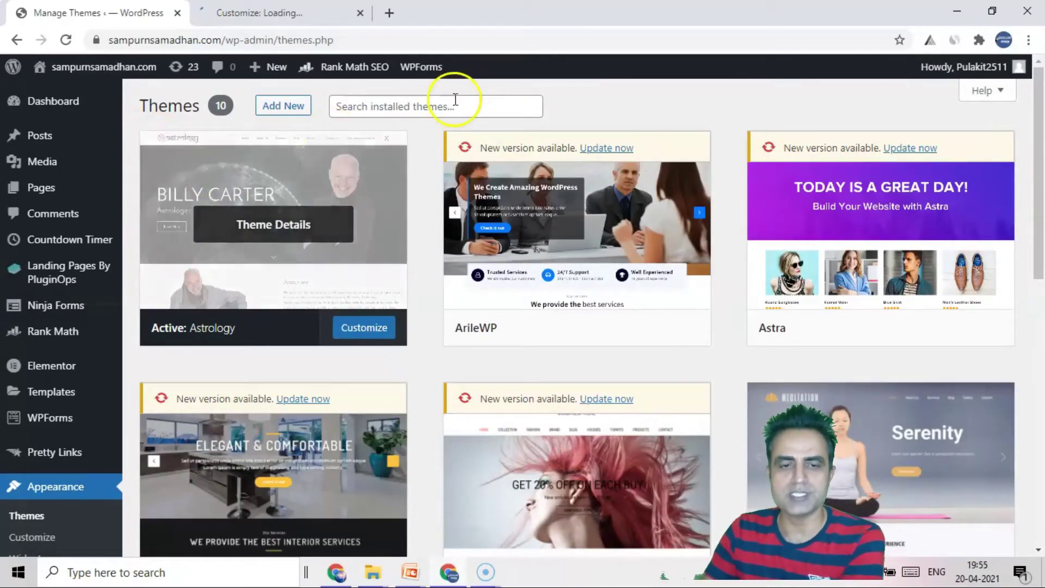
- Open the Add Themes page and search for the theme "generatepress"
click(446, 112)
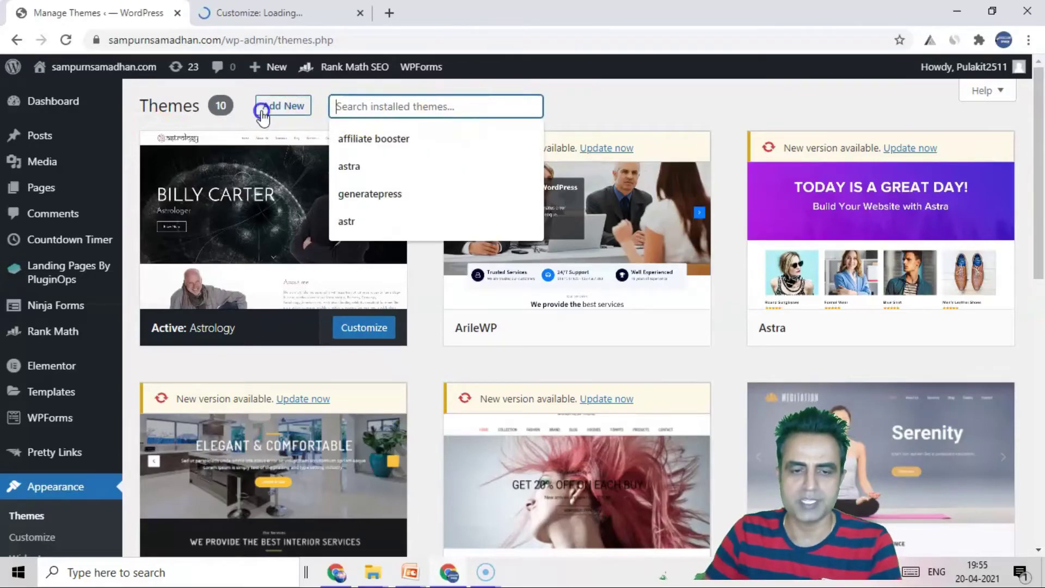
click(32, 518)
scroll(585, 307, down, 10)
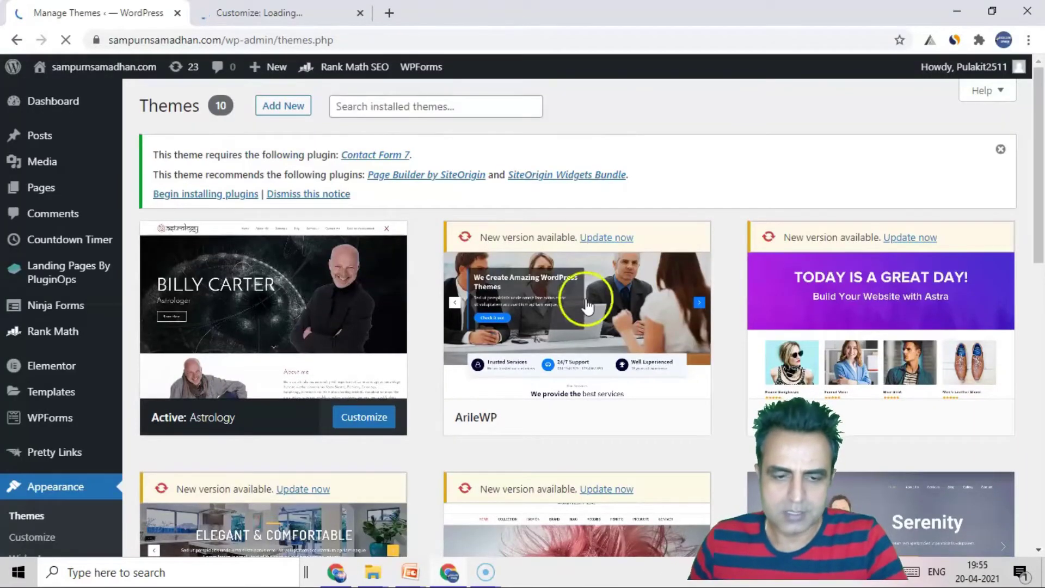
click(293, 109)
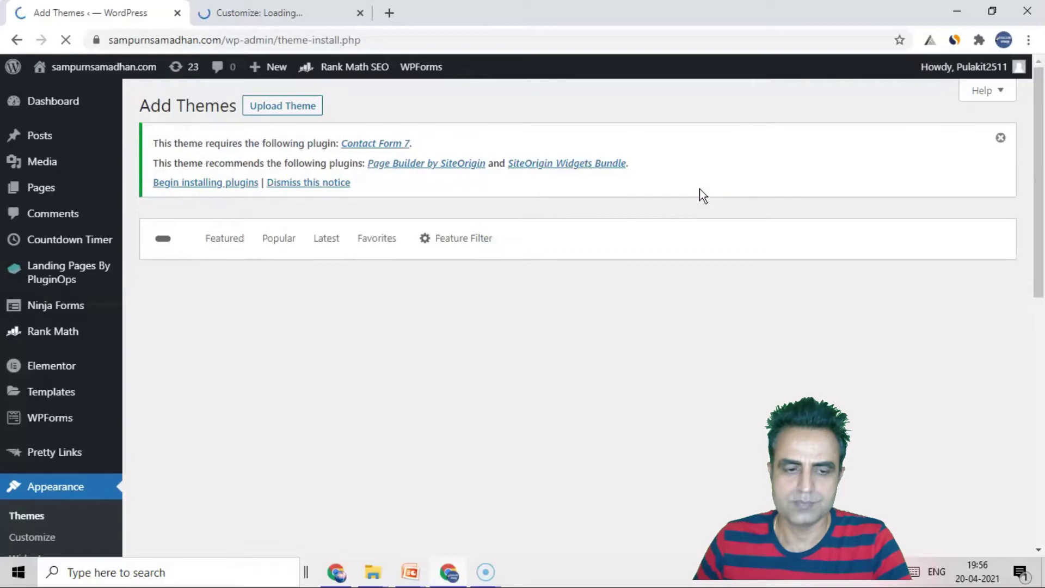
click(840, 281)
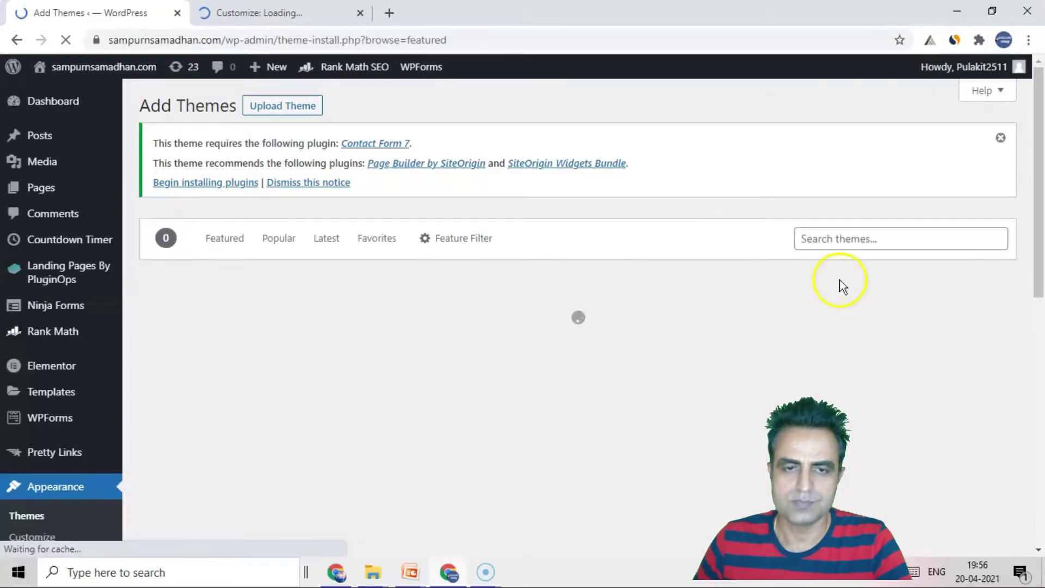
click(864, 240)
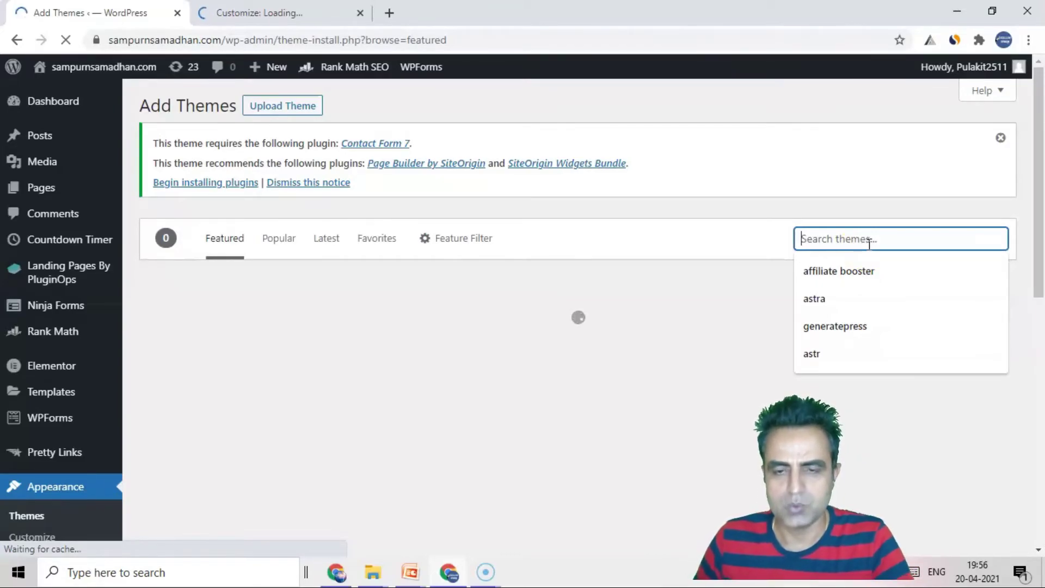
text(generatepress)
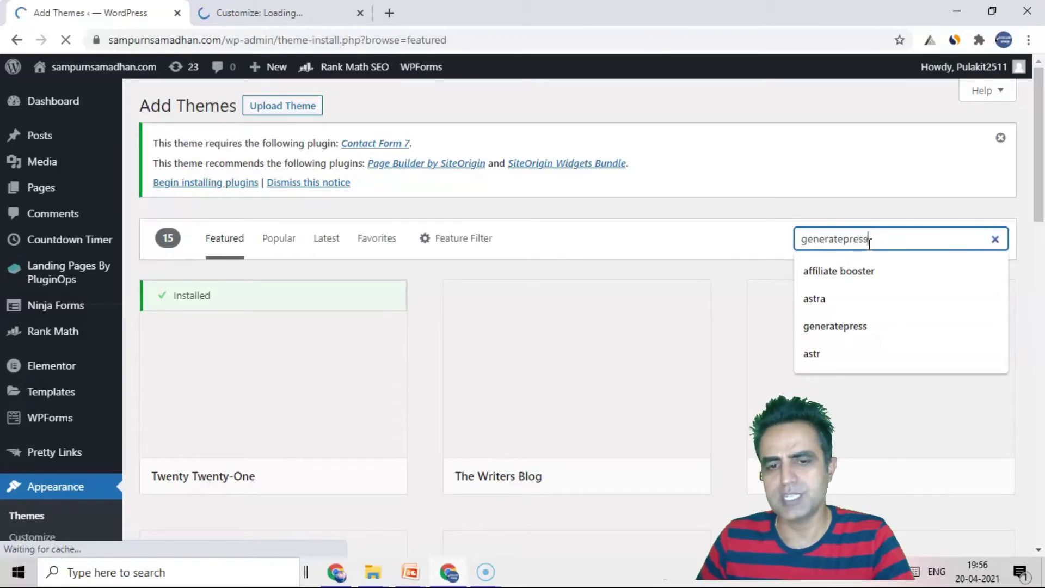
key(Return)
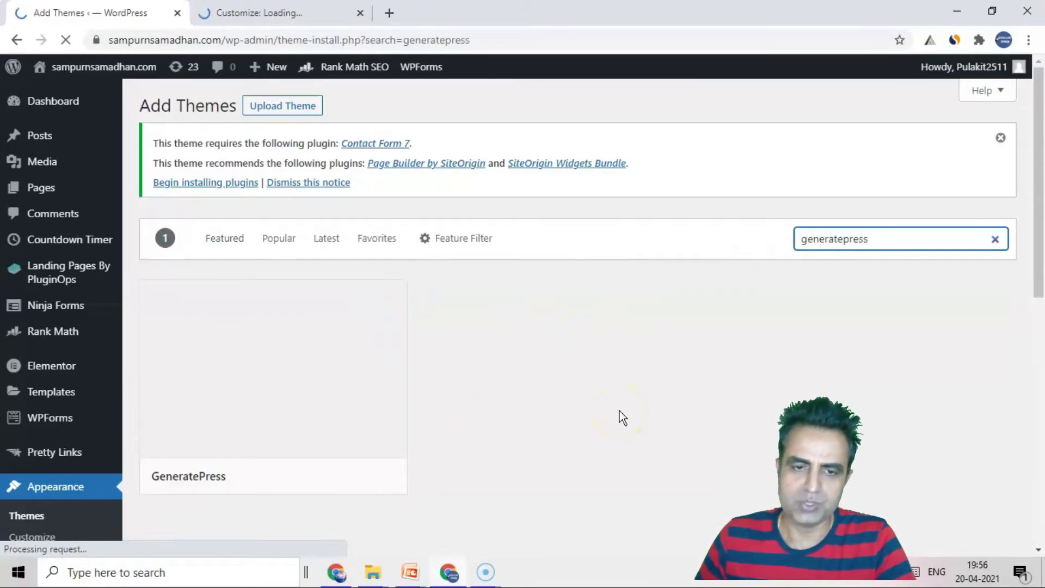
- Install the GeneratePress theme and open its live preview in a new browser tab
mouse_move(169, 373)
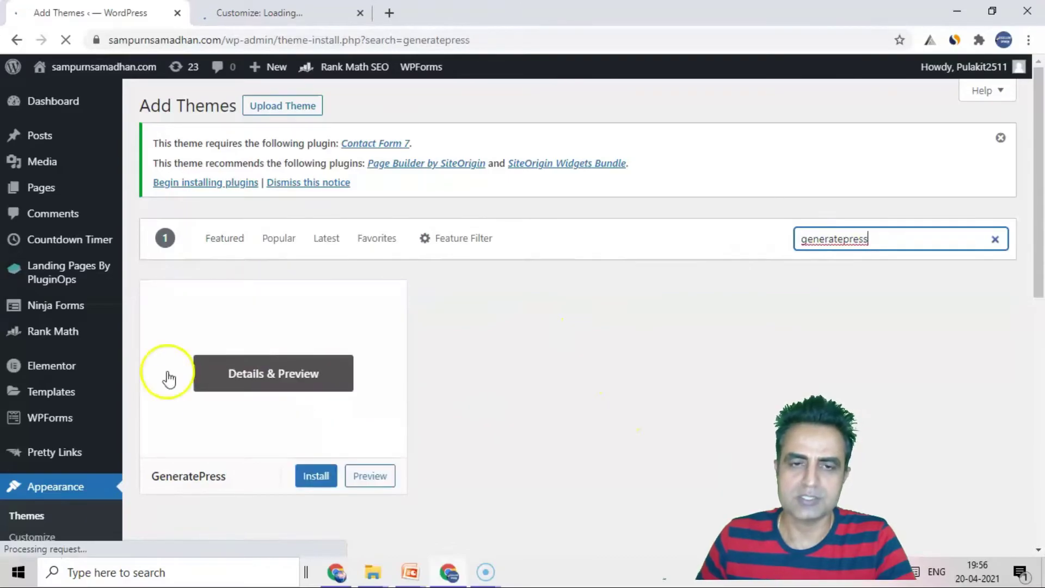
click(317, 481)
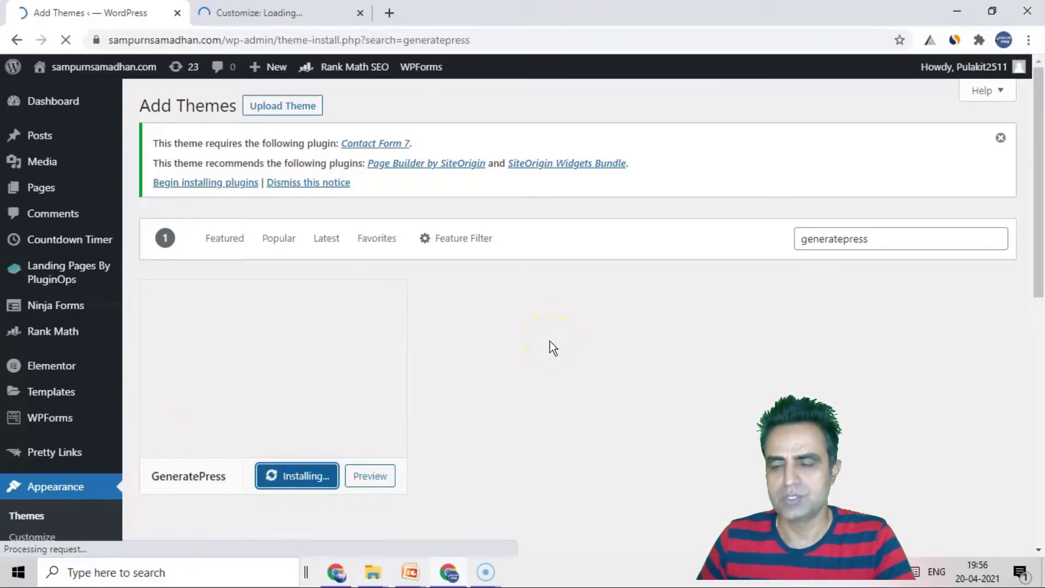
right_click(395, 479)
click(473, 348)
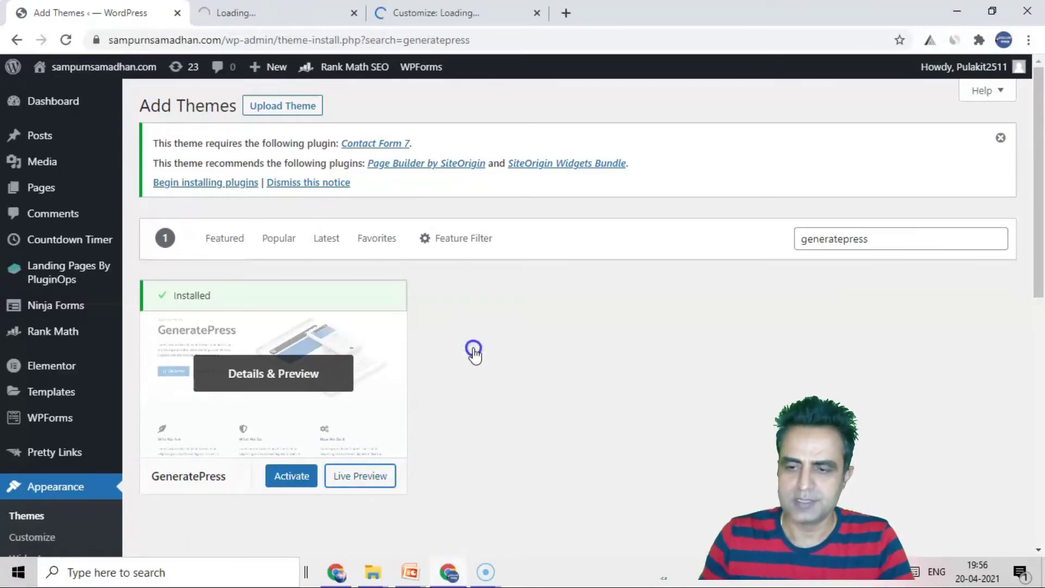
- Return to the Add Themes page and activate the GeneratePress theme
click(309, 13)
click(122, 17)
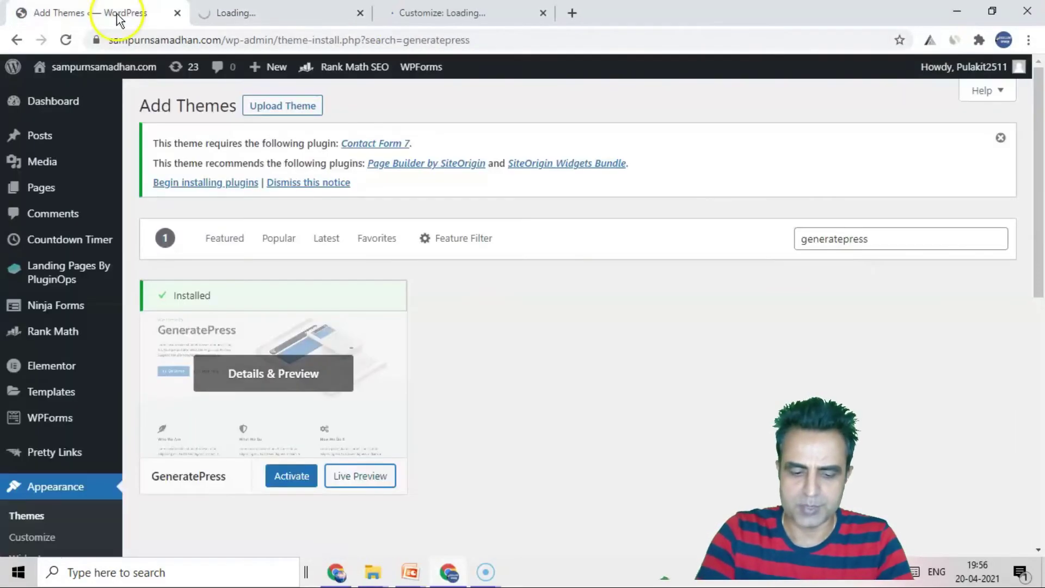
click(308, 482)
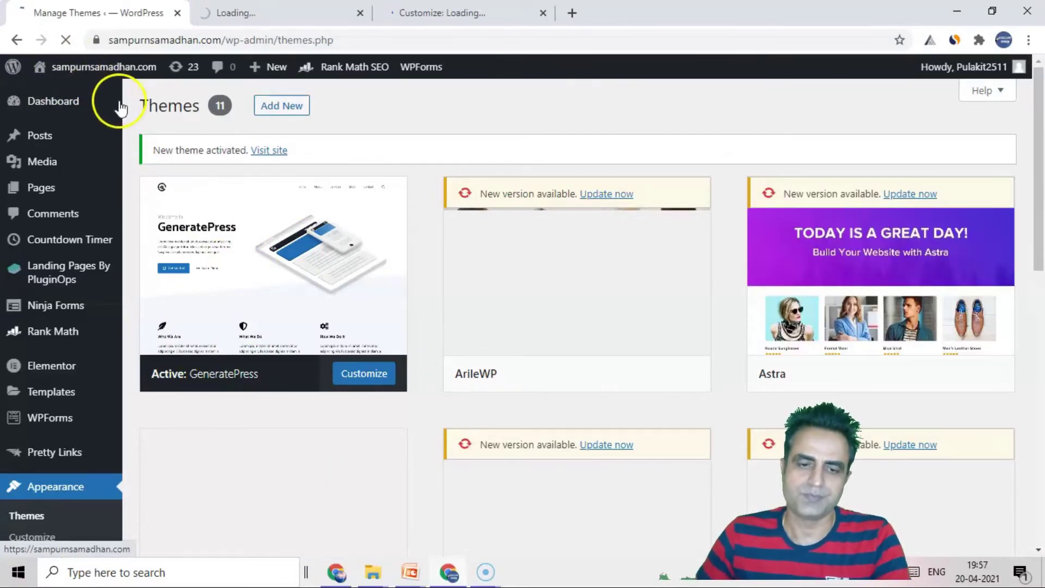
- Open the website's front page in a new browser tab from the WordPress admin
mouse_move(103, 67)
click(54, 94)
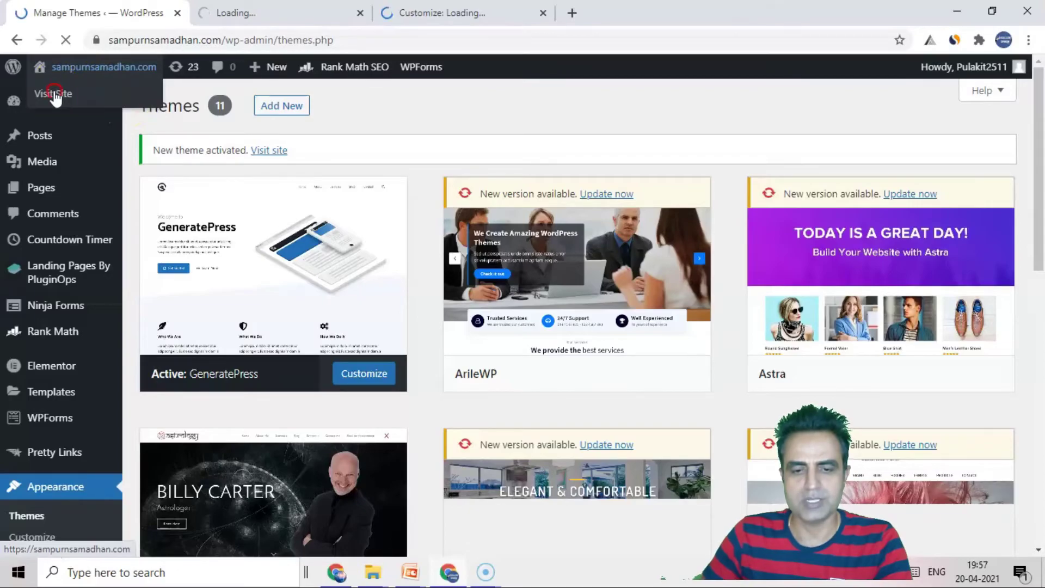
right_click(55, 94)
click(79, 100)
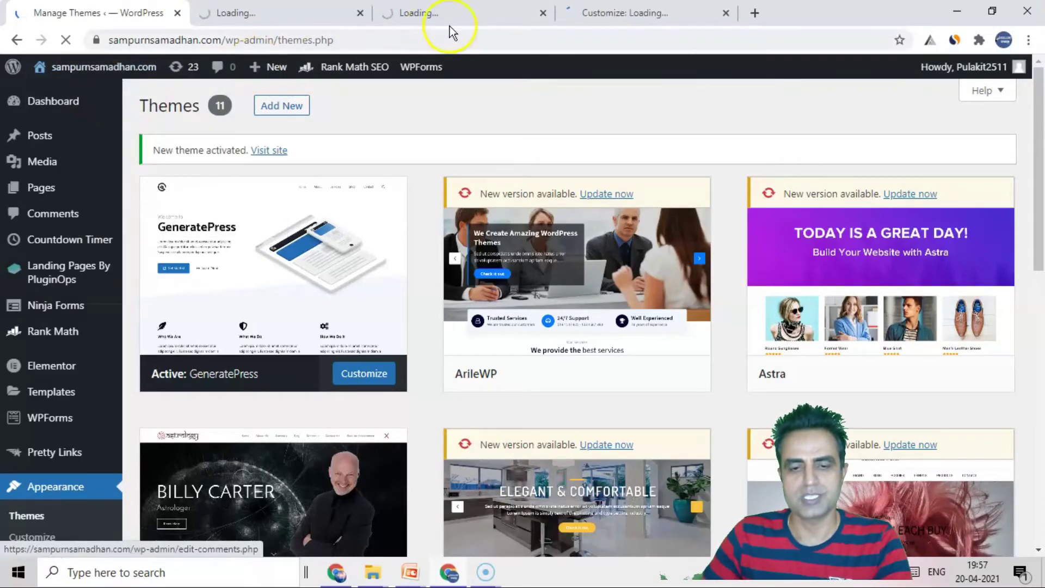
- Close the Customizer tab and the GeneratePress live preview tab, keeping the front page tab open
click(599, 12)
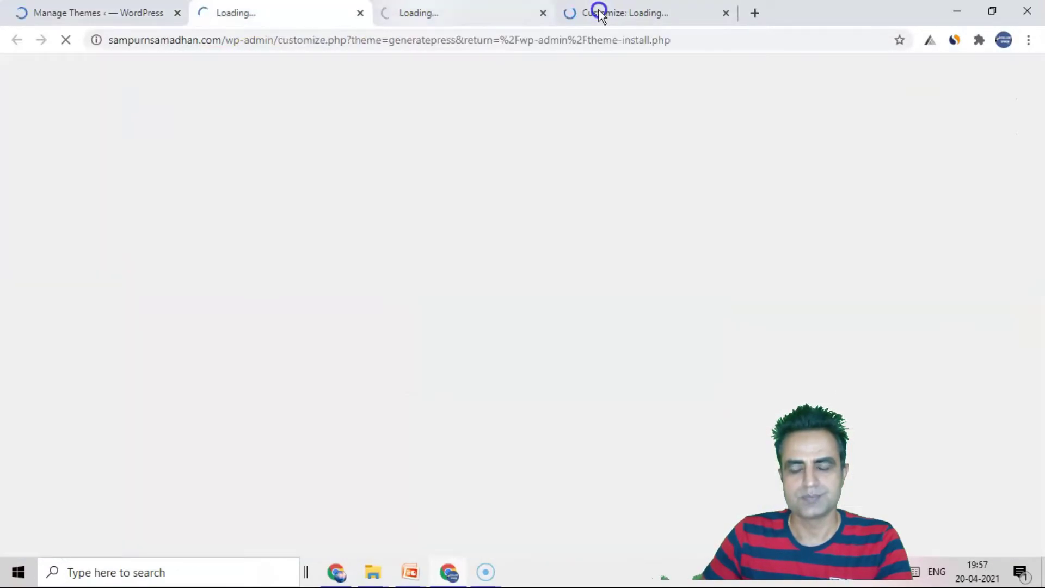
click(534, 12)
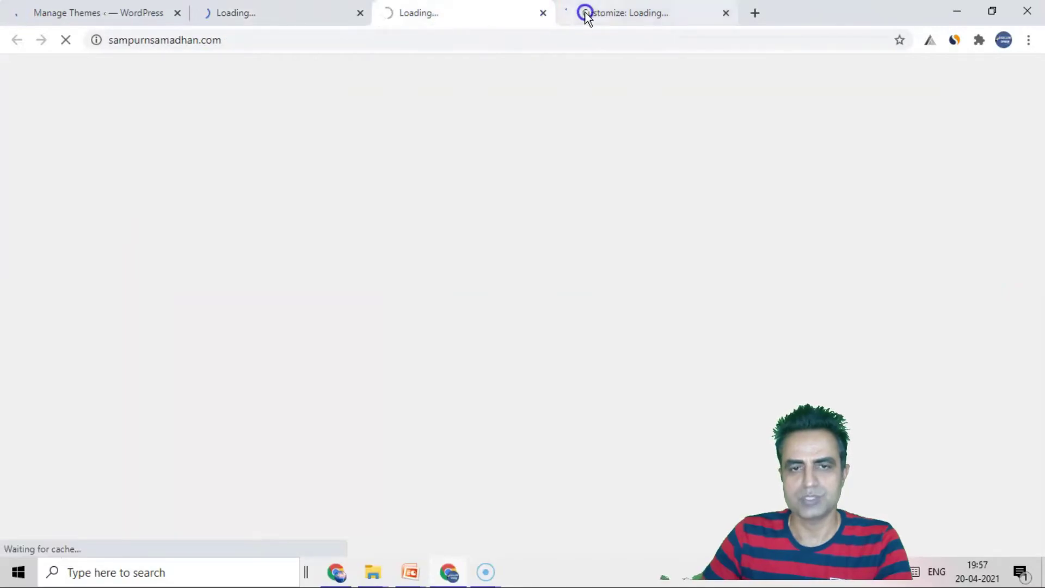
click(726, 14)
click(217, 41)
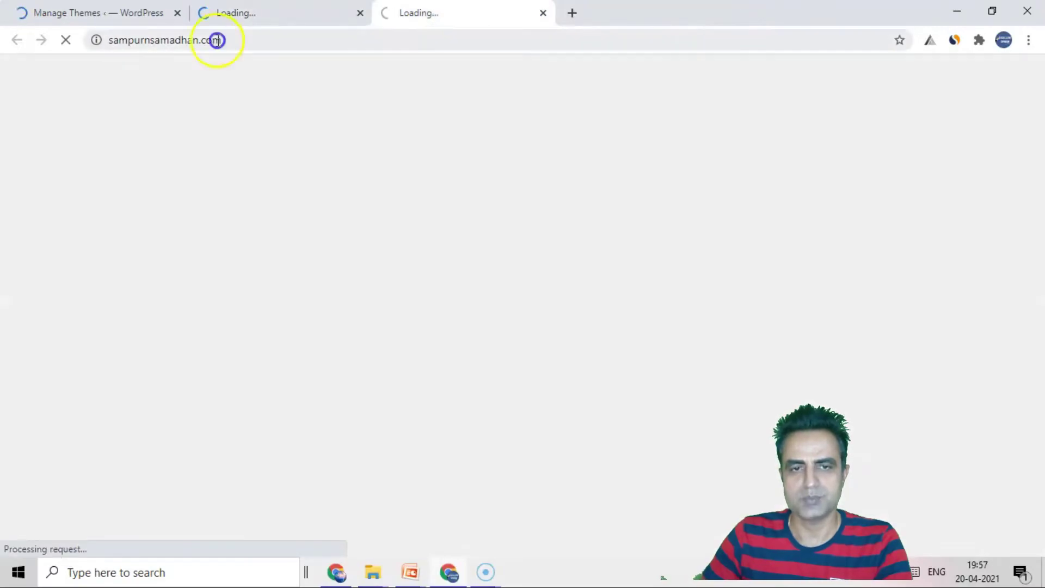
click(246, 12)
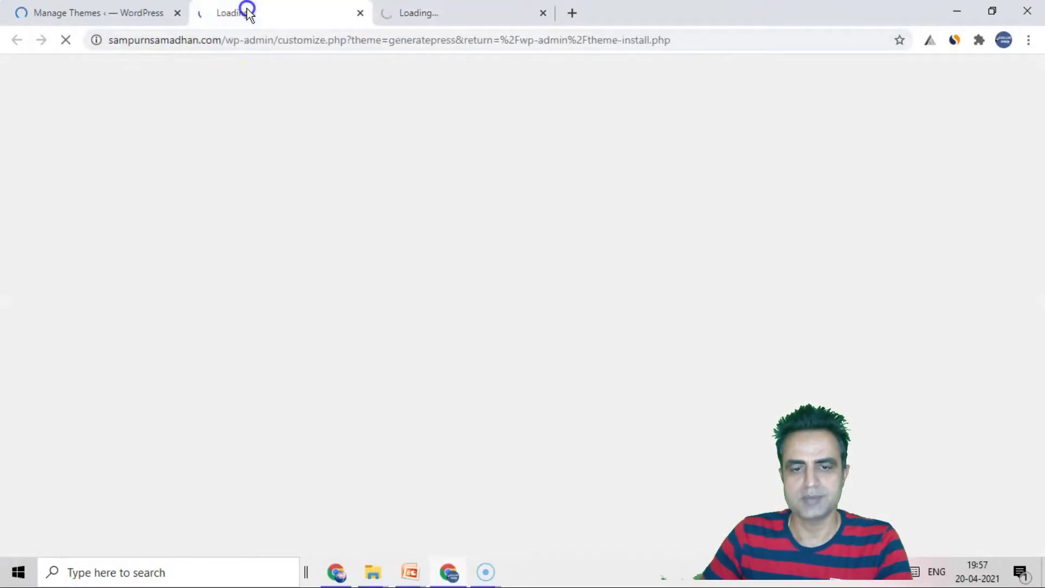
click(359, 13)
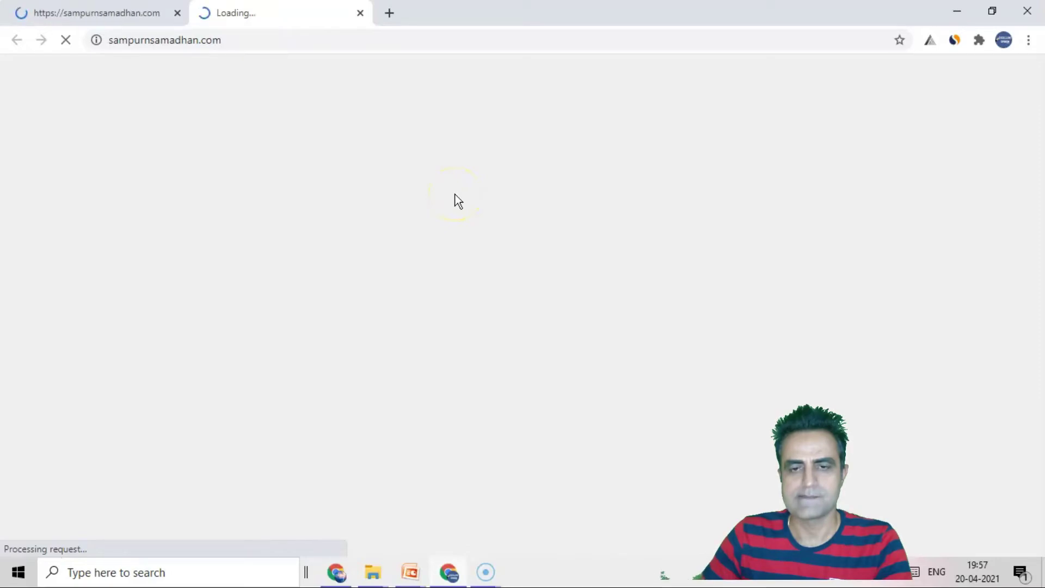
- Check the site's front page with the GeneratePress theme and compare it with the other open site tab
click(145, 18)
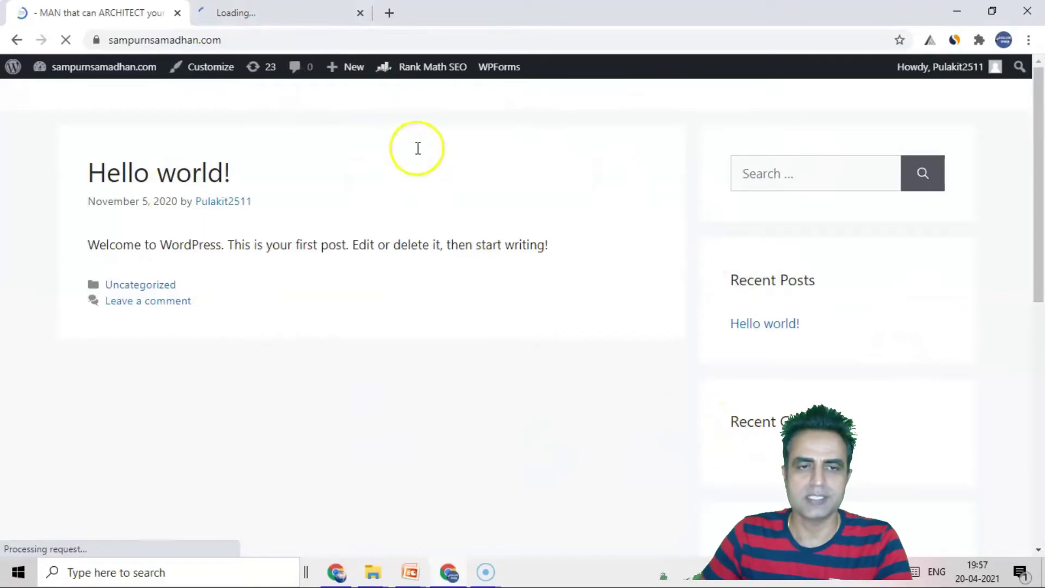
click(256, 13)
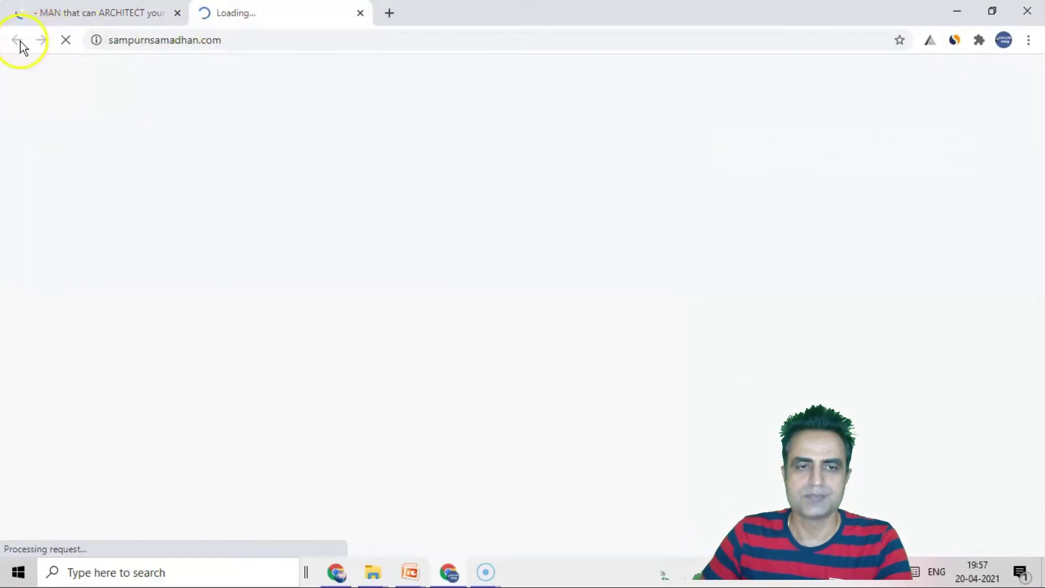
click(98, 12)
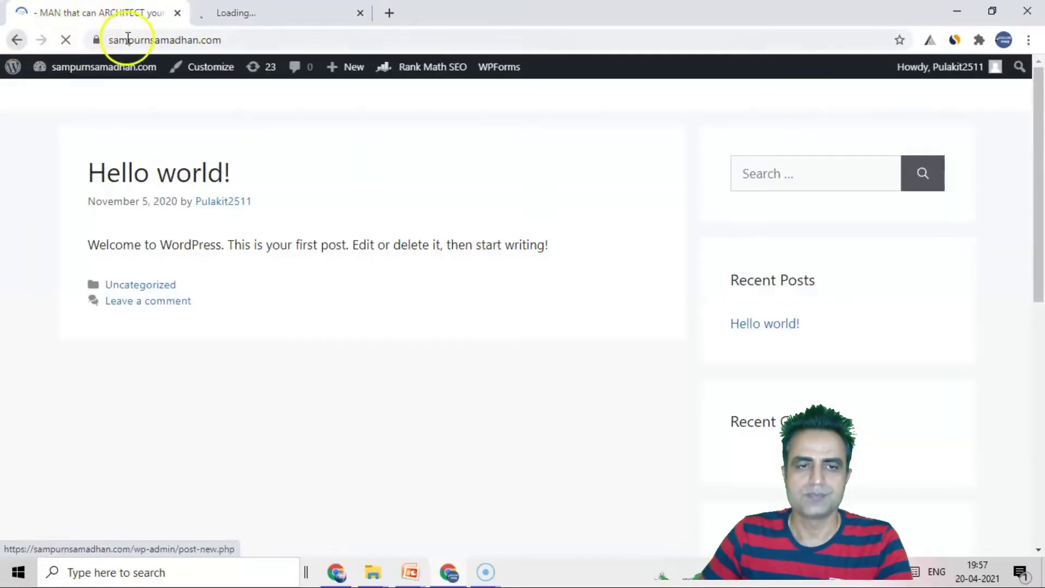
click(274, 11)
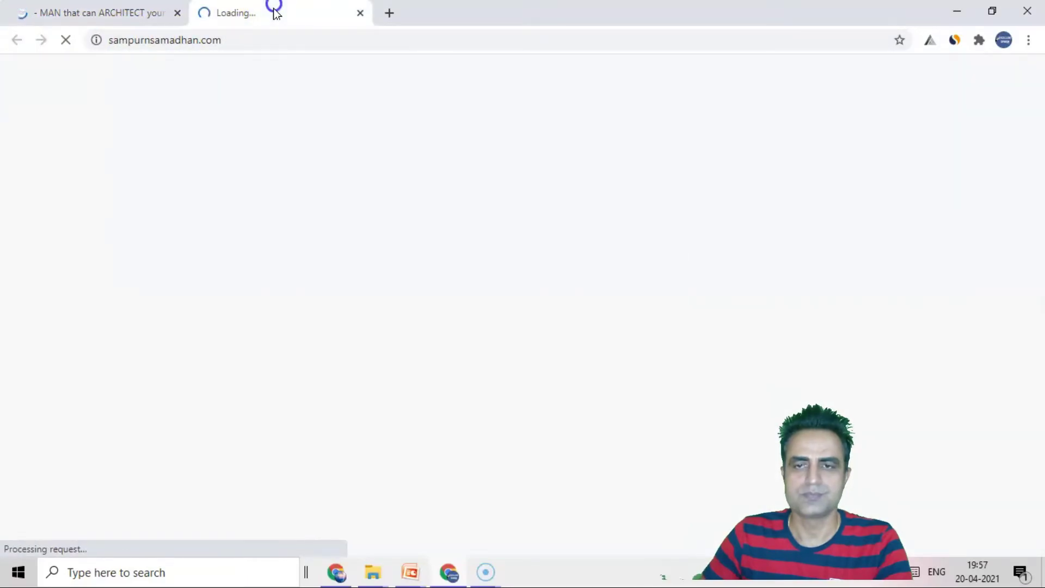
click(599, 205)
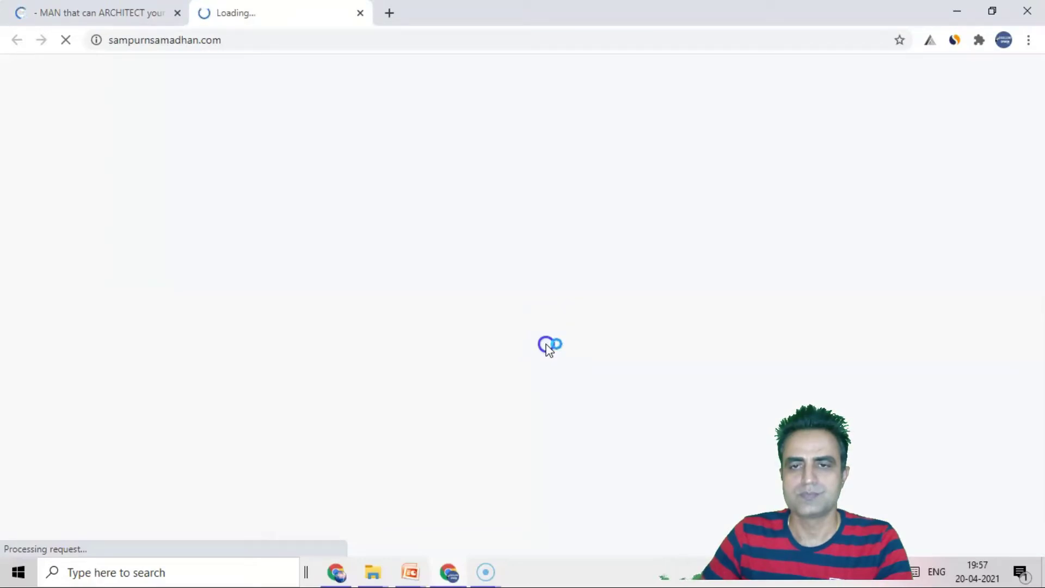
- Go back to the WordPress themes page, and switch to the PowerPoint slide show on theme selection
click(105, 12)
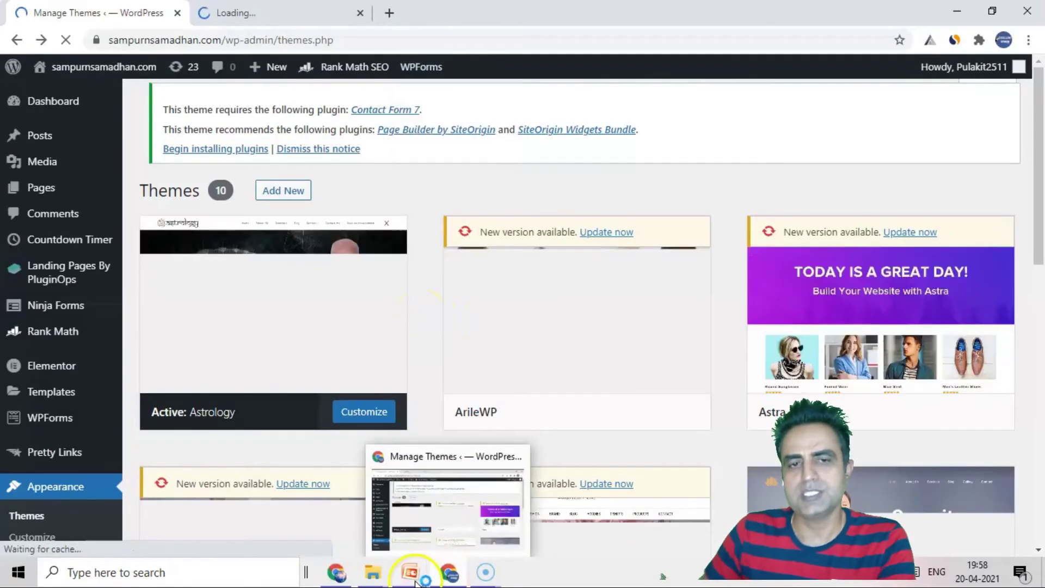
mouse_move(410, 572)
click(454, 535)
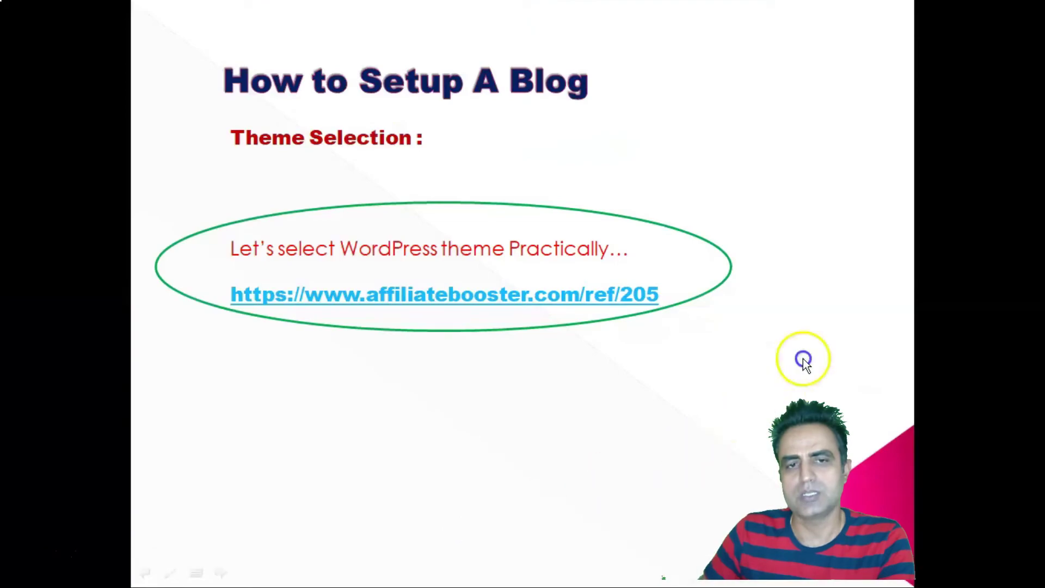